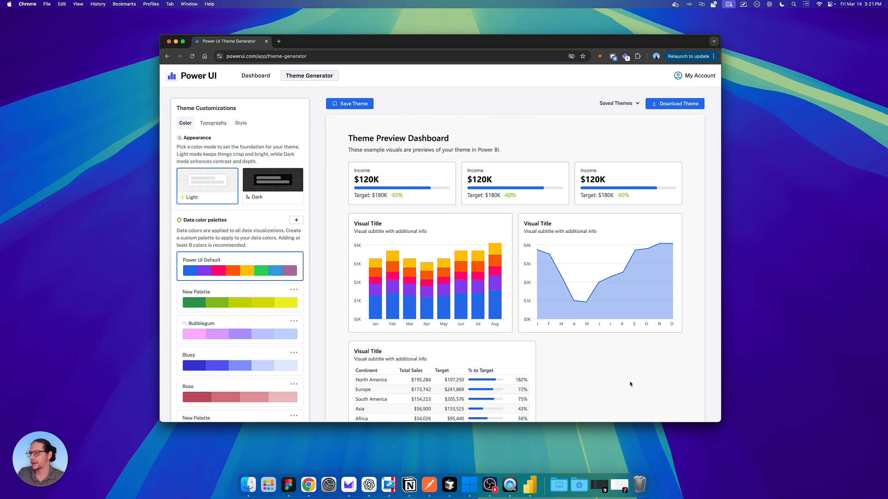
Apply the saved Cactus theme to the preview dashboard
click(612, 104)
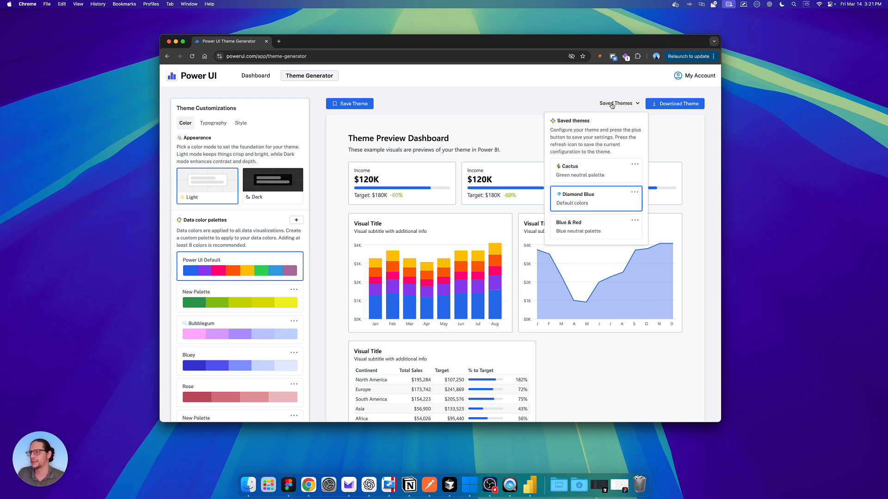
click(579, 171)
click(575, 199)
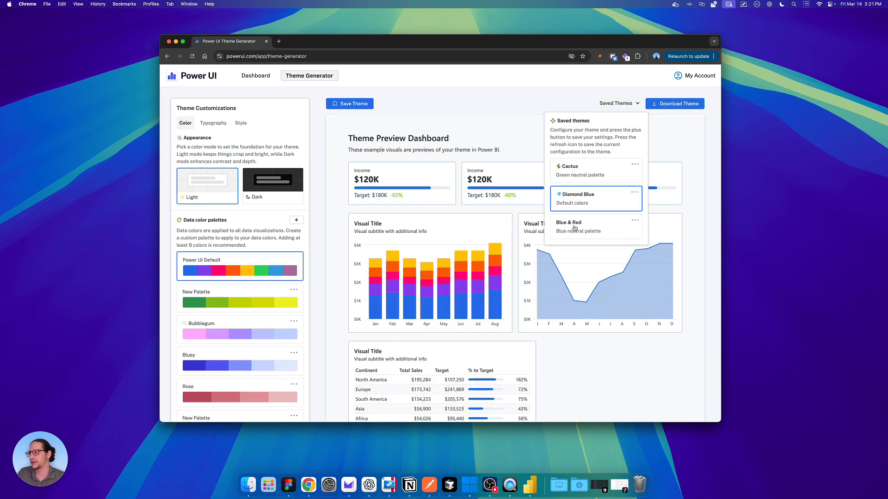
click(575, 227)
click(576, 174)
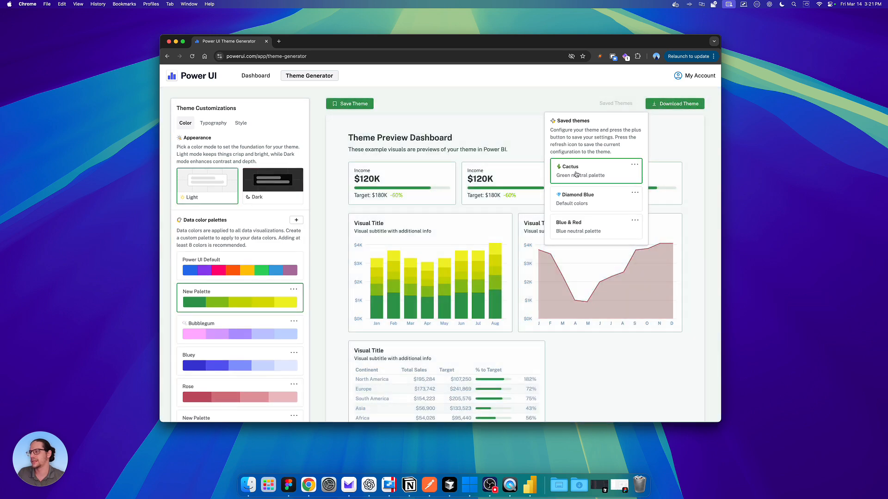
click(530, 126)
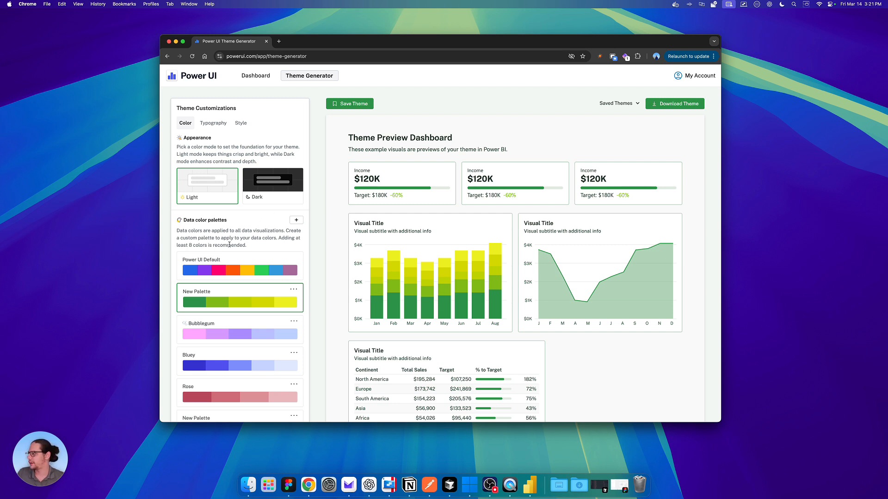
Look through the data color palettes and start creating a custom data color palette
scroll(196, 282, down, 2)
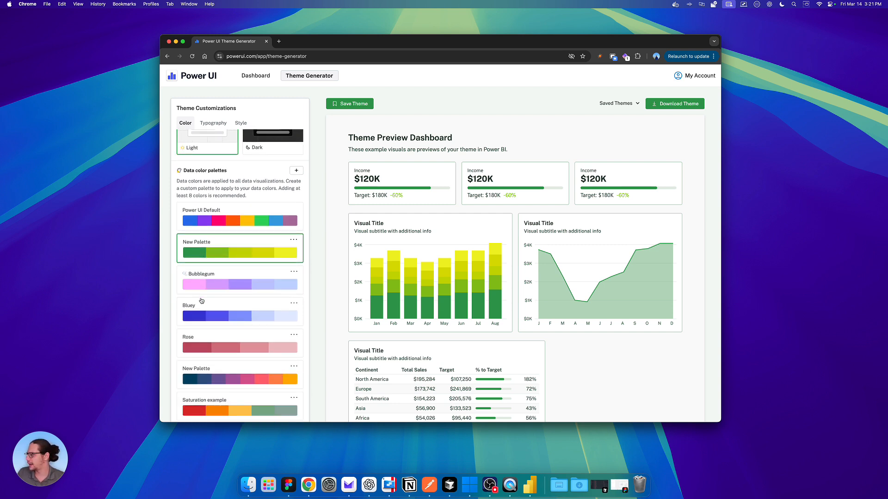
scroll(202, 301, up, 1)
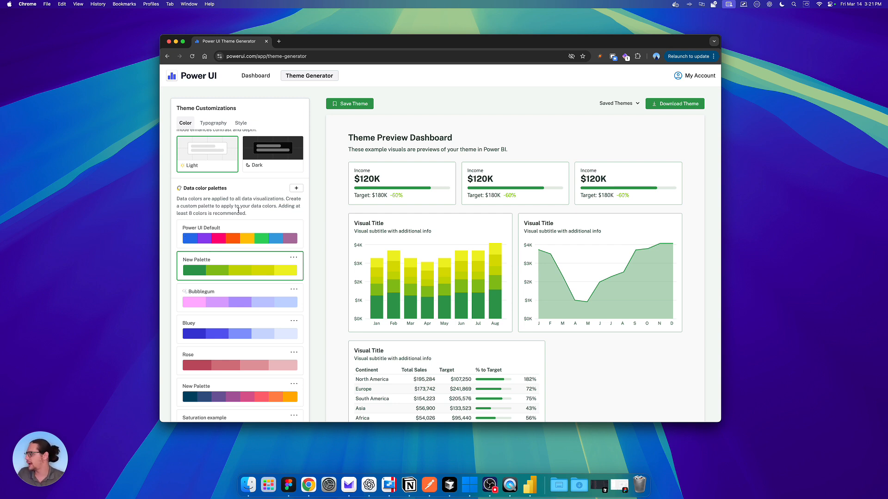
scroll(238, 210, up, 2)
click(295, 221)
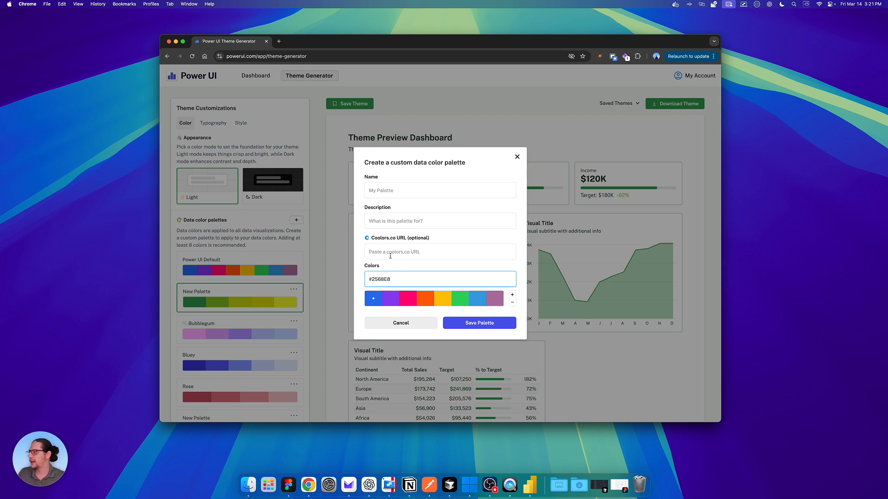
Open coolors.co in a new browser tab and go to its trending color palettes
click(278, 41)
text(cool)
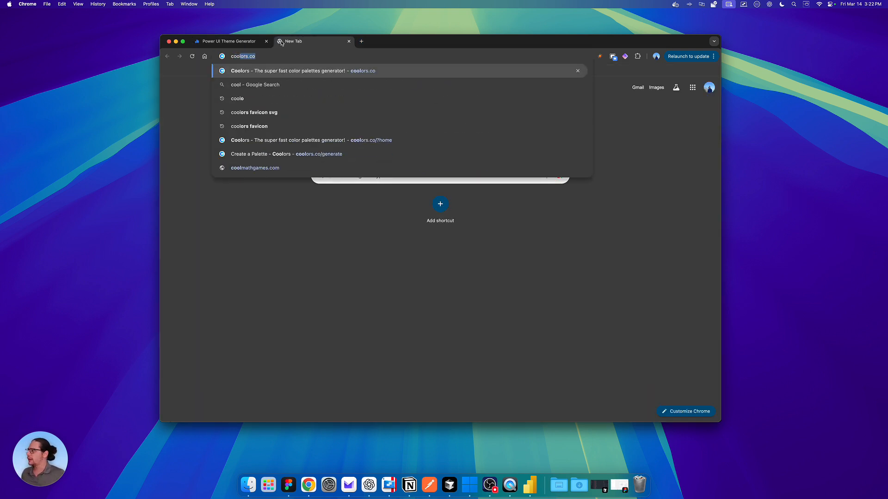
key(Return)
click(305, 250)
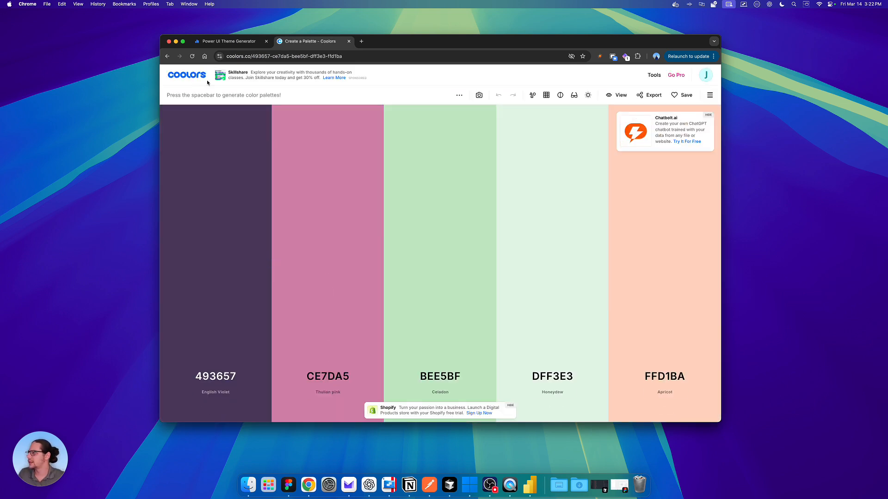
click(167, 56)
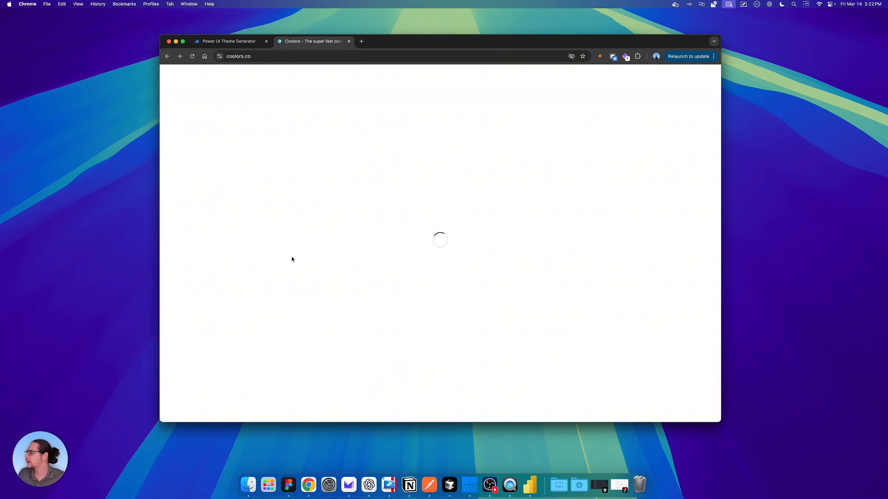
click(293, 271)
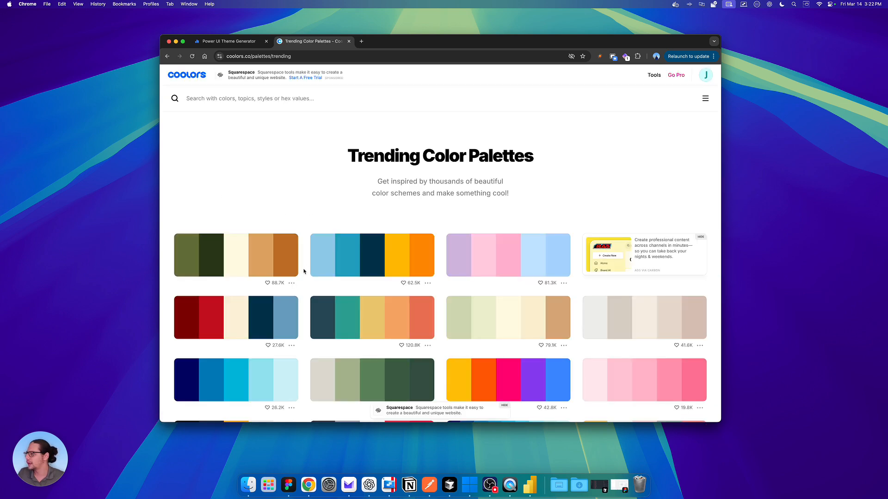
Copy the URL of the trending light blue, teal, navy, yellow and orange palette and import it into the new Power UI palette
click(428, 284)
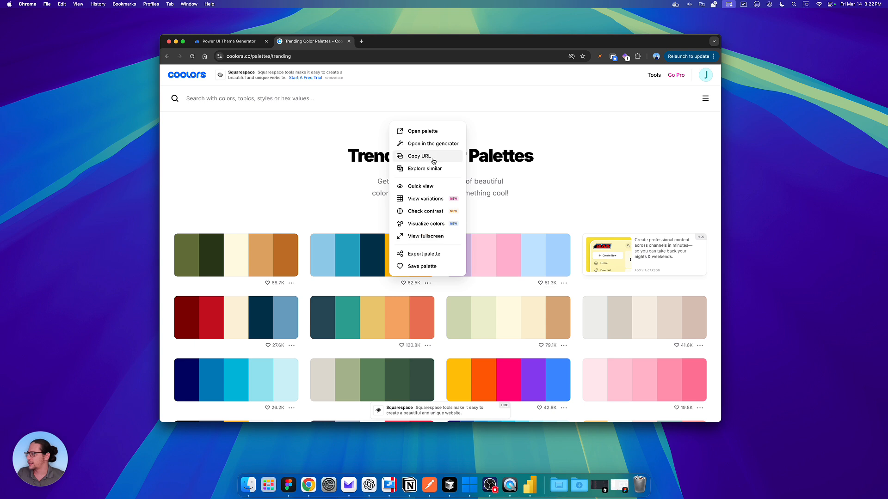
click(432, 157)
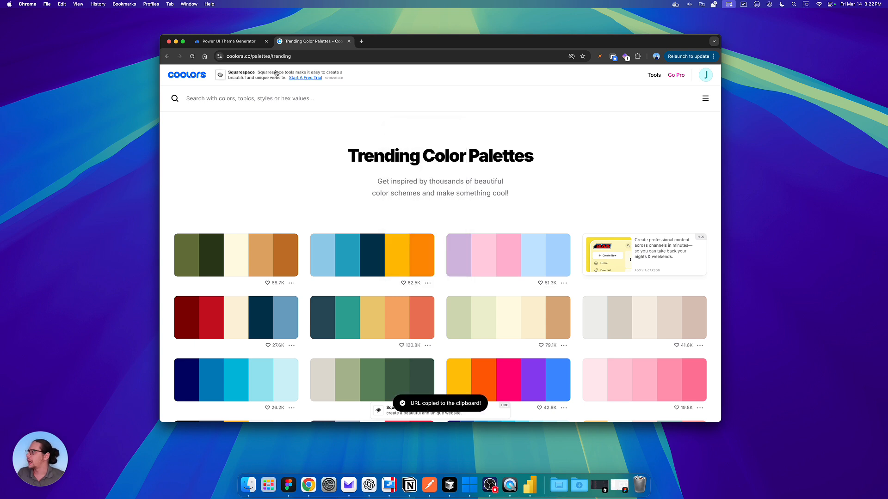
click(231, 42)
click(390, 251)
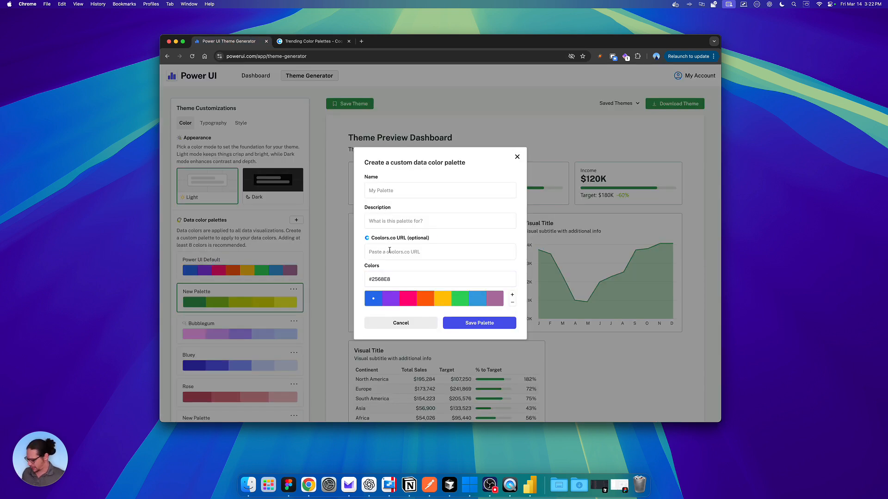
key(super+v)
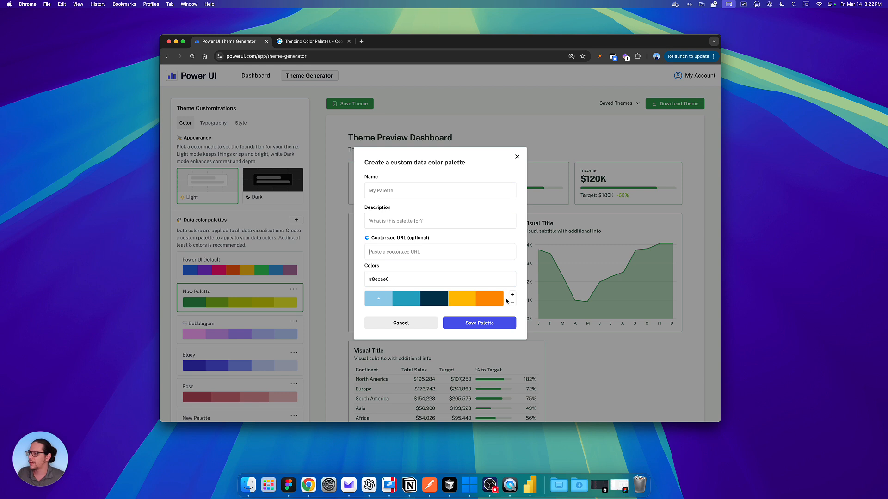
Save the imported palette with Demo as its name and description, and apply it to the theme
click(397, 191)
text(Demo)
key(Tab)
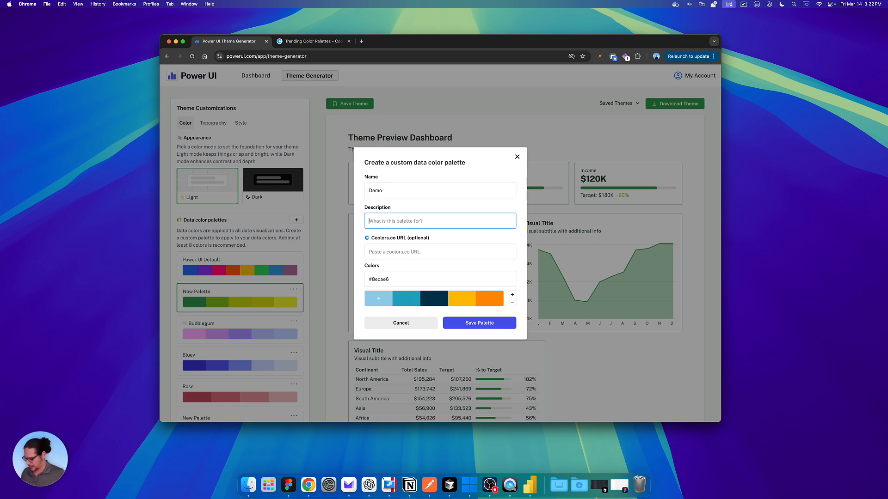
text(Demo)
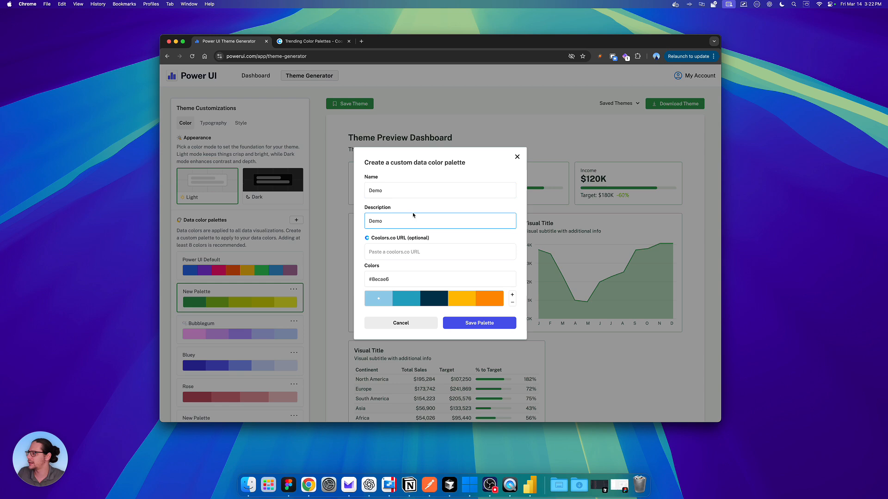
click(484, 323)
scroll(249, 253, down, 5)
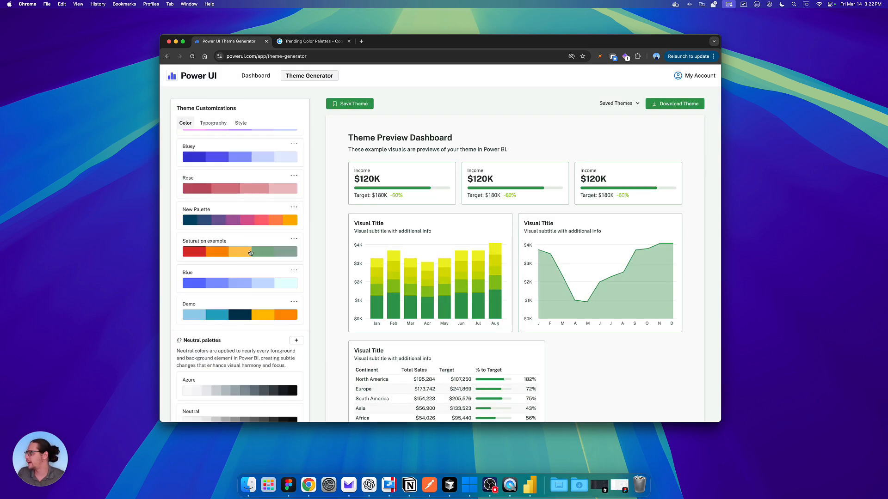
click(194, 306)
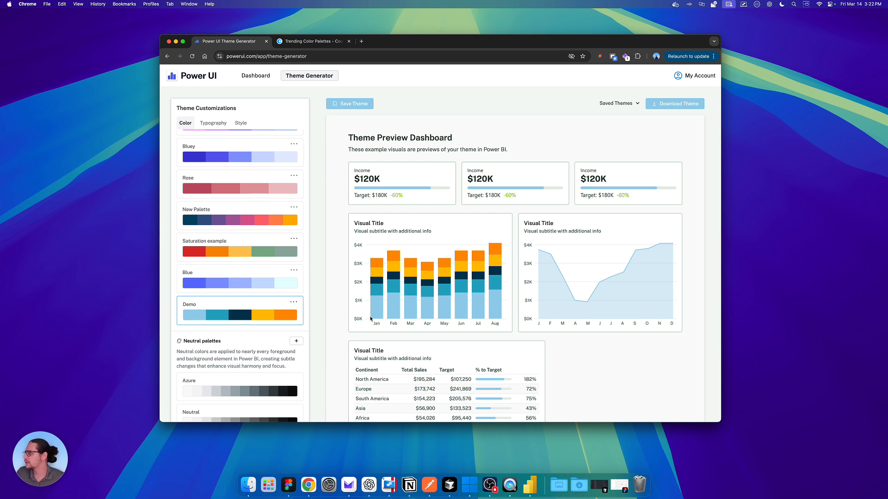
Open the Demo palette for editing, and open the matching trending palette in the Coolors generator
click(293, 304)
click(286, 312)
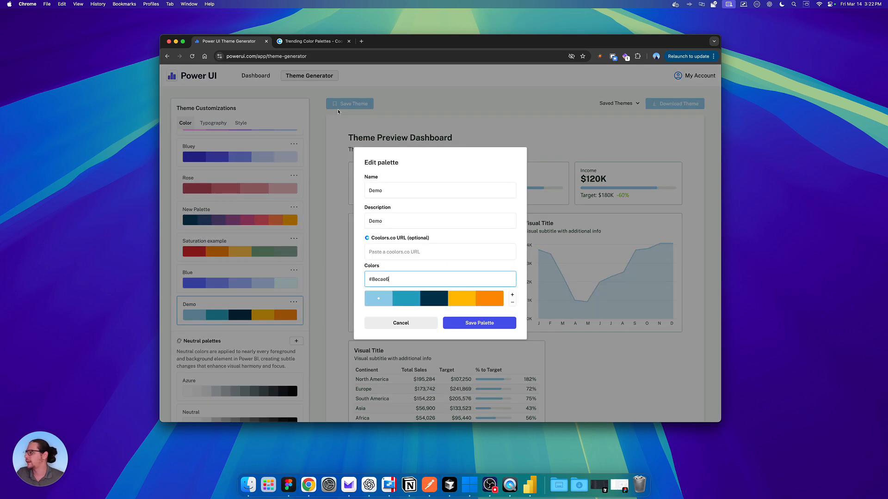
click(310, 41)
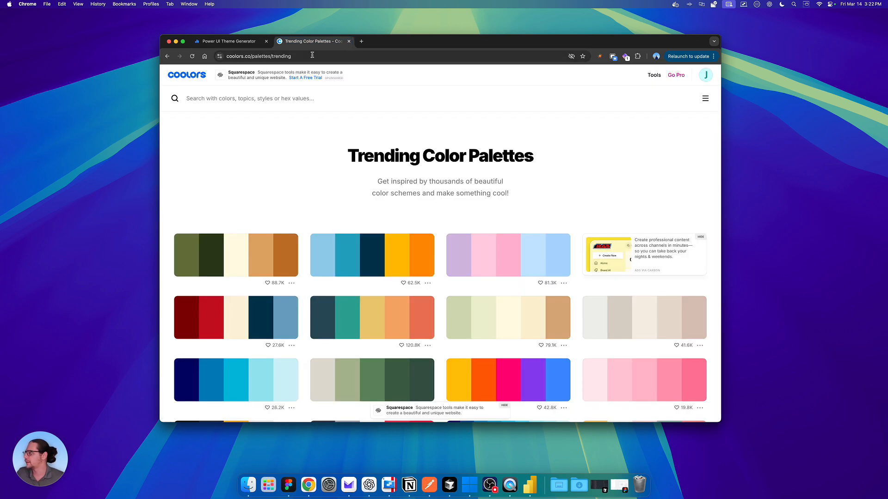
click(428, 283)
click(410, 146)
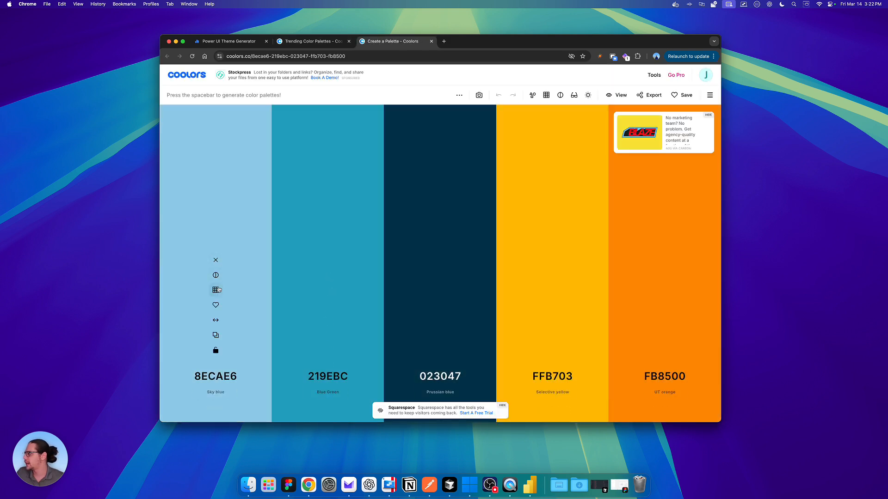
Change the sky blue color in the Coolors palette to the darker shade 288BB8 and copy its hex code
click(217, 289)
click(219, 246)
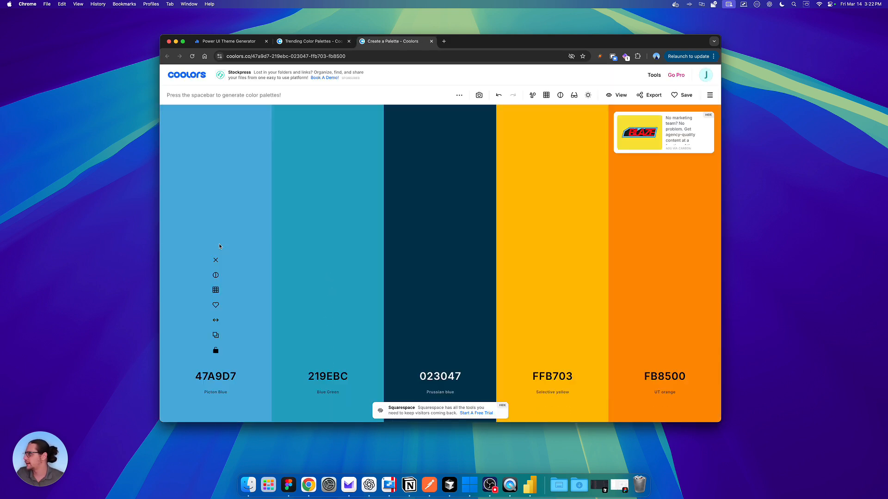
click(215, 290)
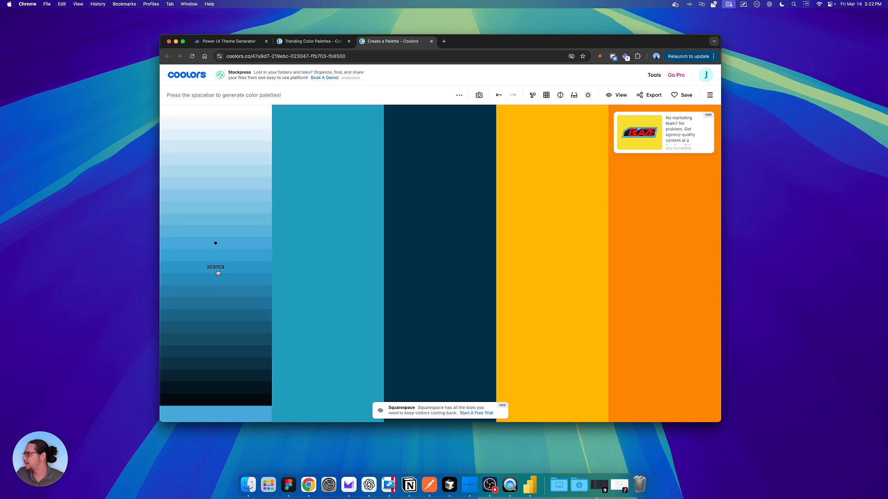
click(217, 279)
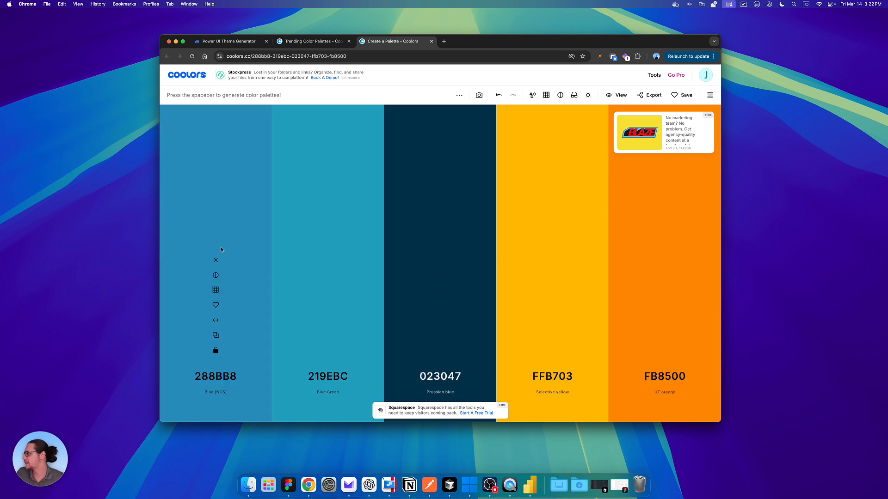
click(226, 377)
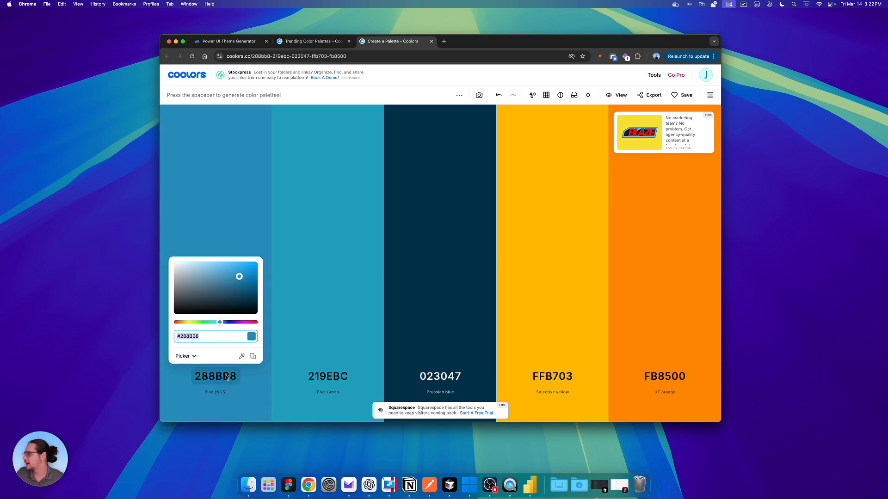
click(226, 378)
click(216, 340)
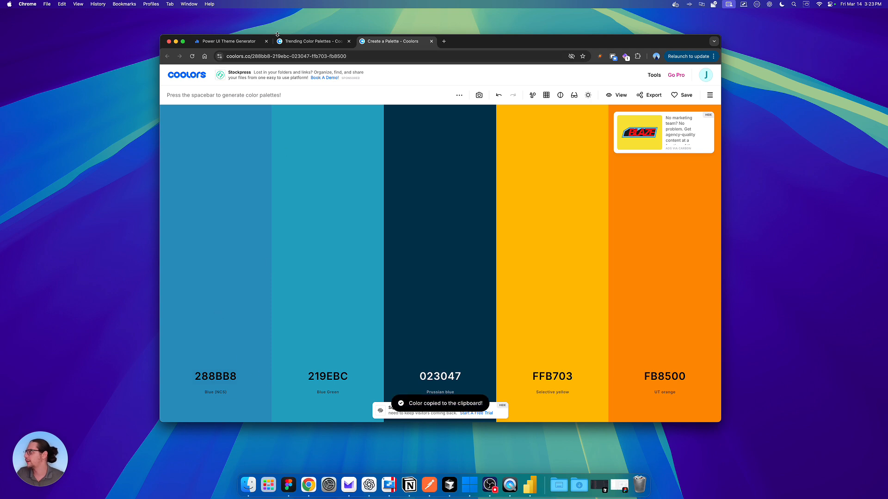
Replace the Demo palette's first color with #288BB8 in Power UI, save it and reapply the palette to the theme
click(229, 41)
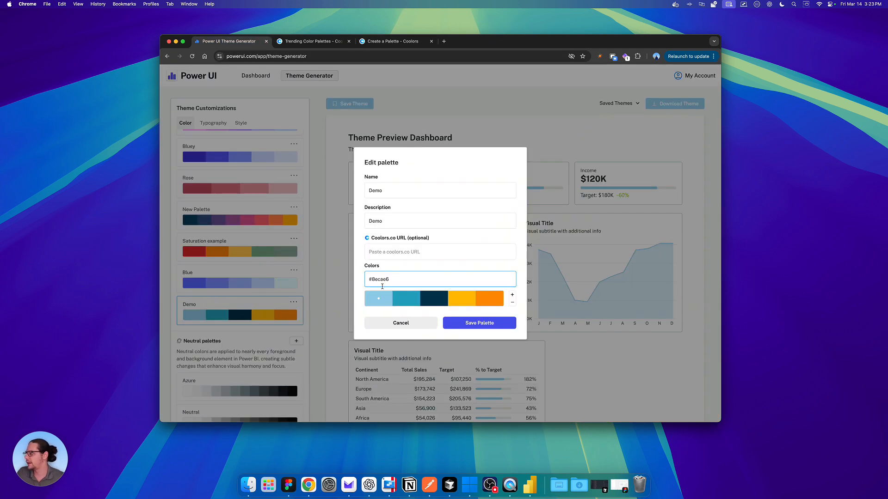
key(super+a)
key(super+v)
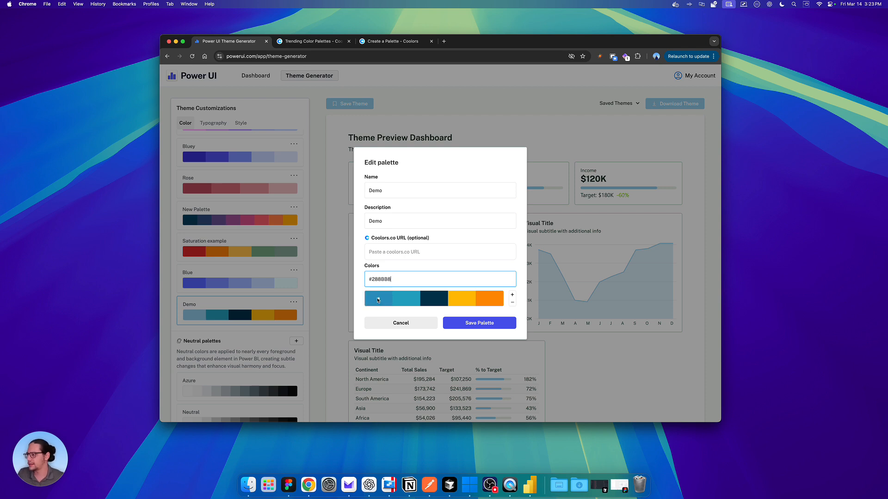
click(461, 323)
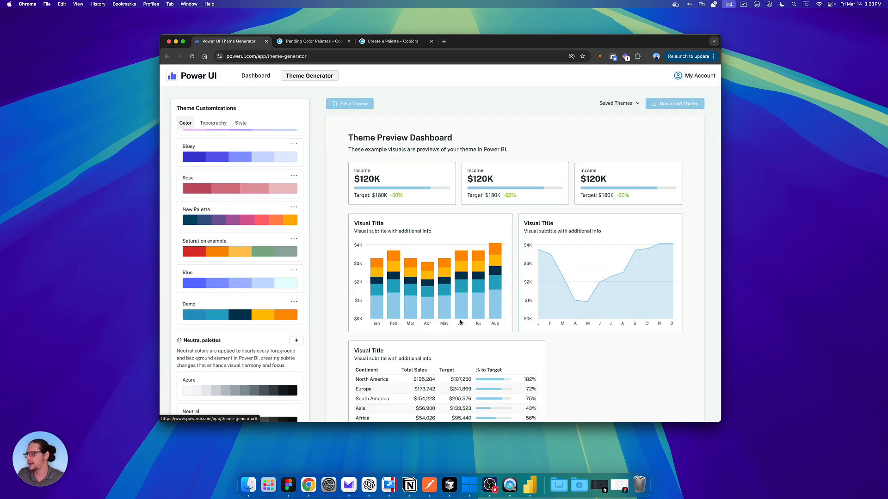
click(211, 303)
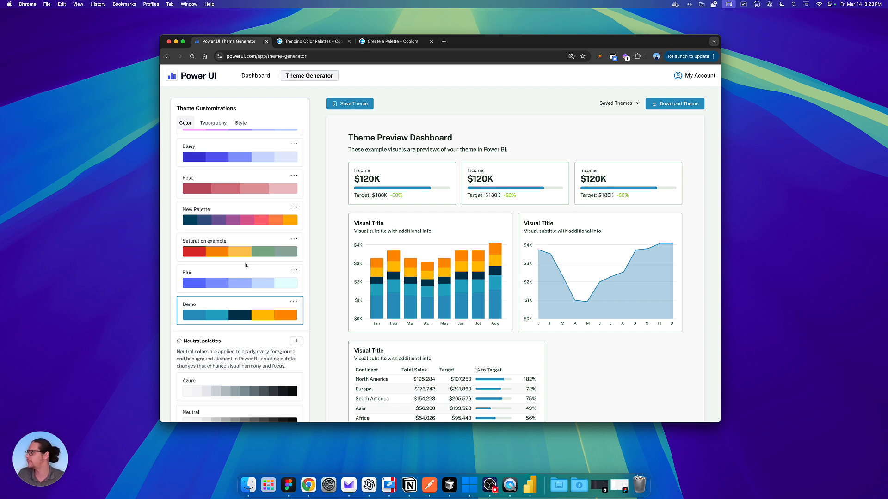
click(293, 302)
click(285, 314)
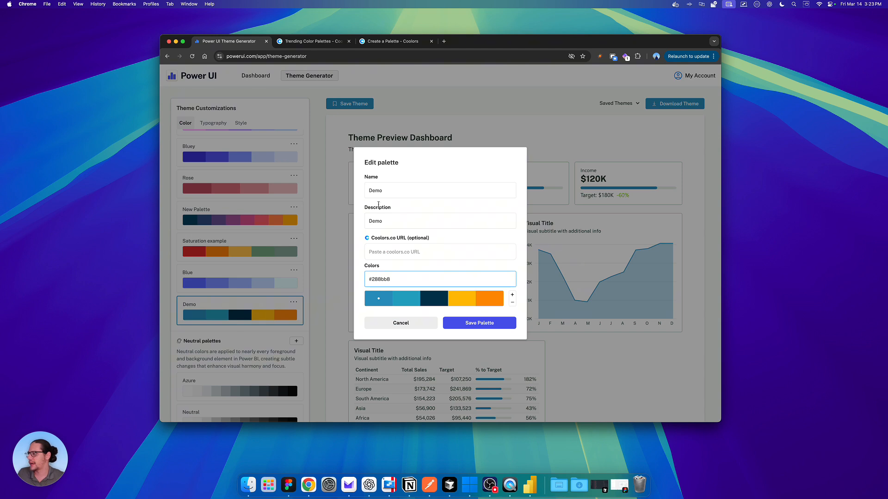
double_click(367, 192)
click(392, 226)
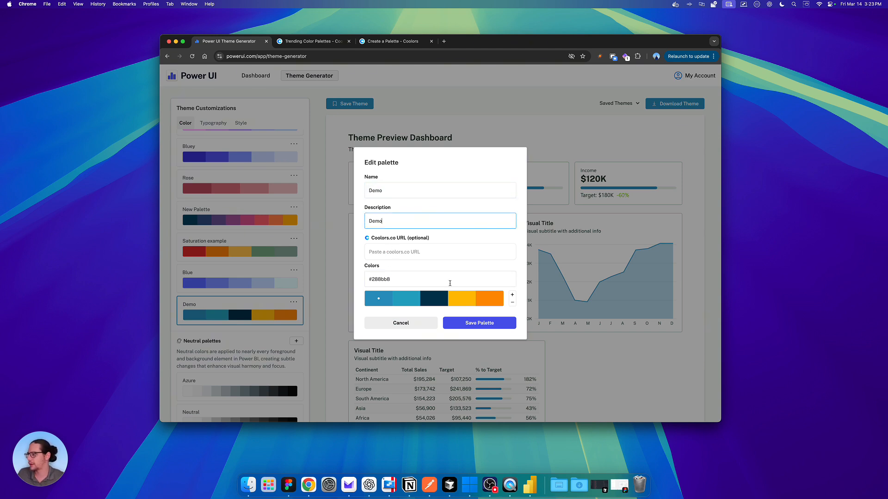
click(513, 297)
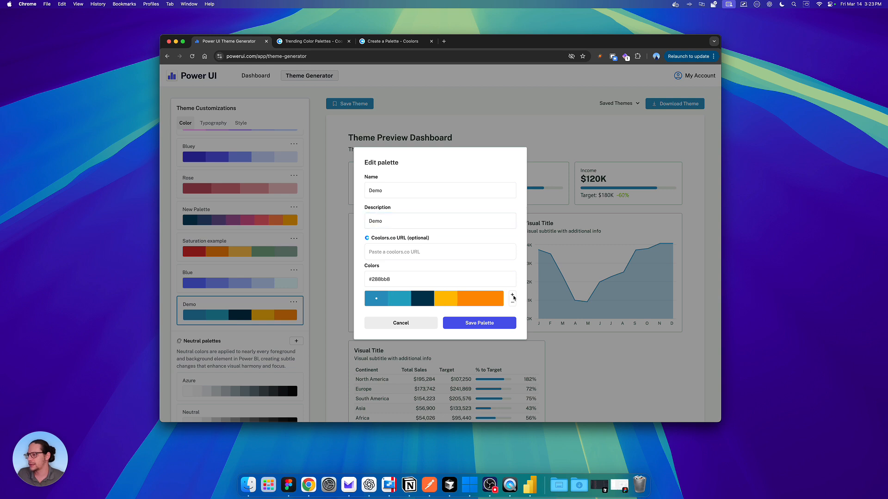
click(513, 296)
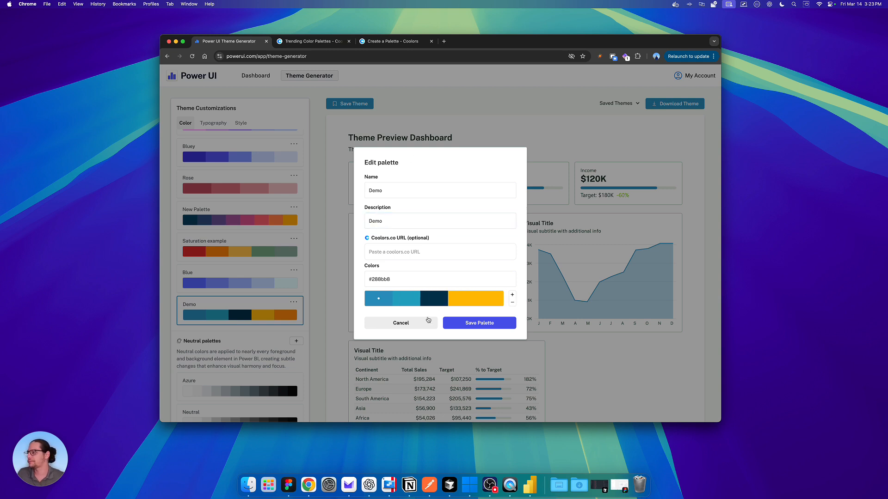
click(483, 298)
click(428, 301)
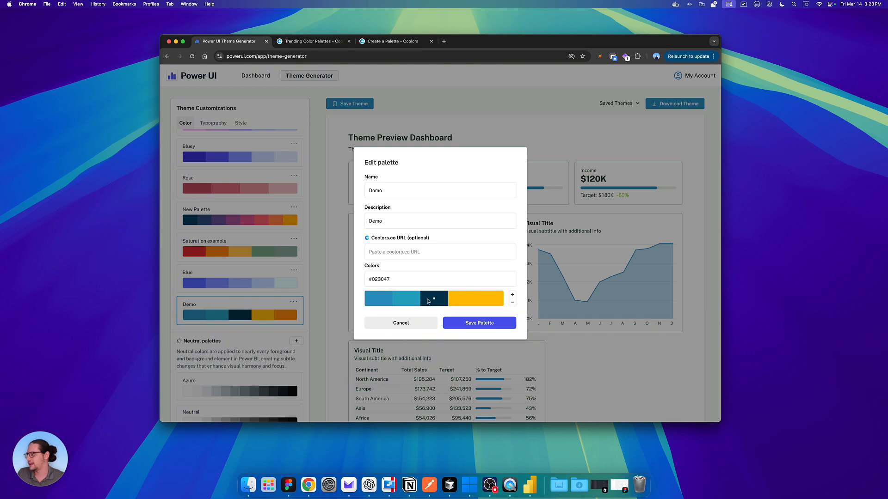
click(405, 301)
click(381, 301)
click(400, 323)
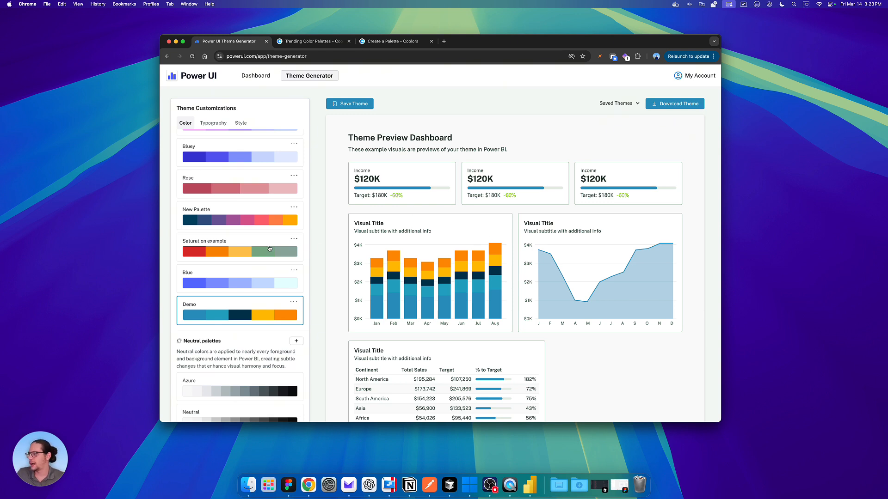
Start creating a custom neutral palette for the theme
scroll(269, 245, down, 10)
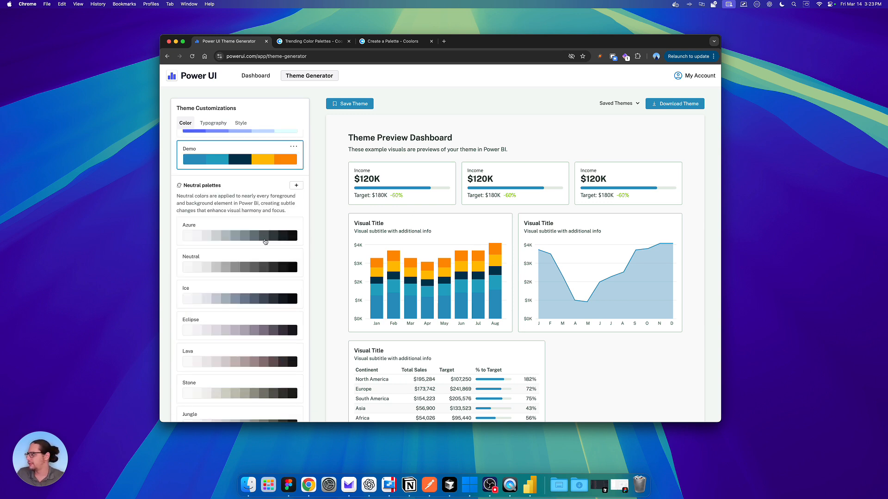
scroll(265, 241, up, 8)
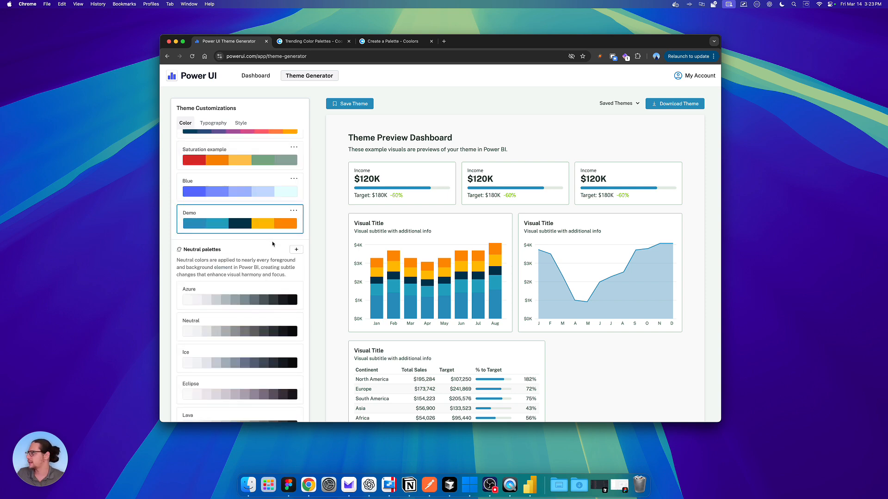
click(295, 251)
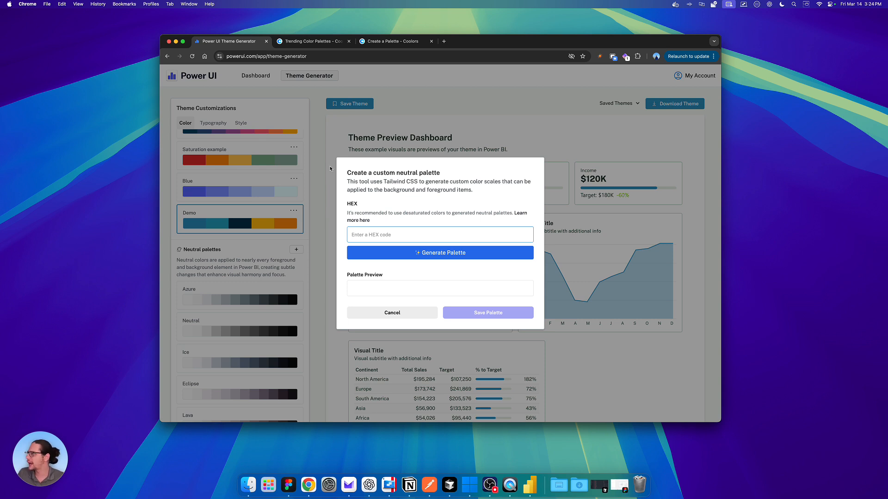
Switch to the Coolors palette, reduce its saturation to -80, apply the adjustment and copy the first color's hex code, 62757F
click(386, 41)
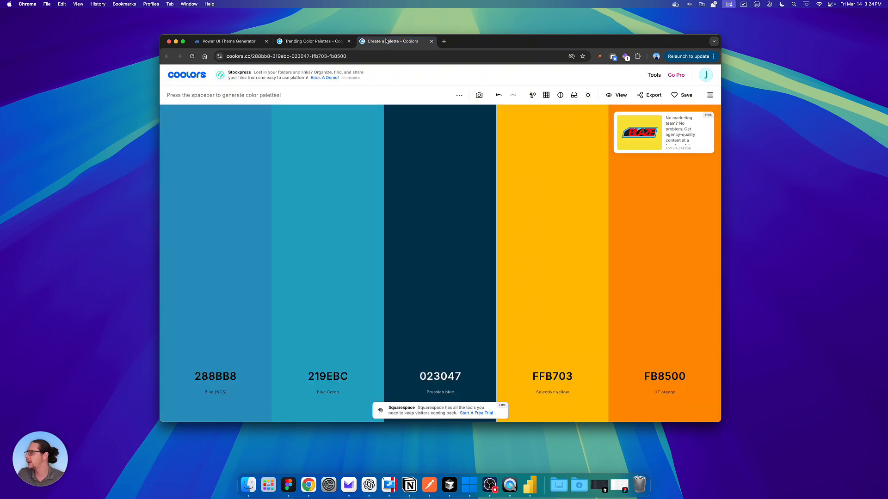
click(216, 292)
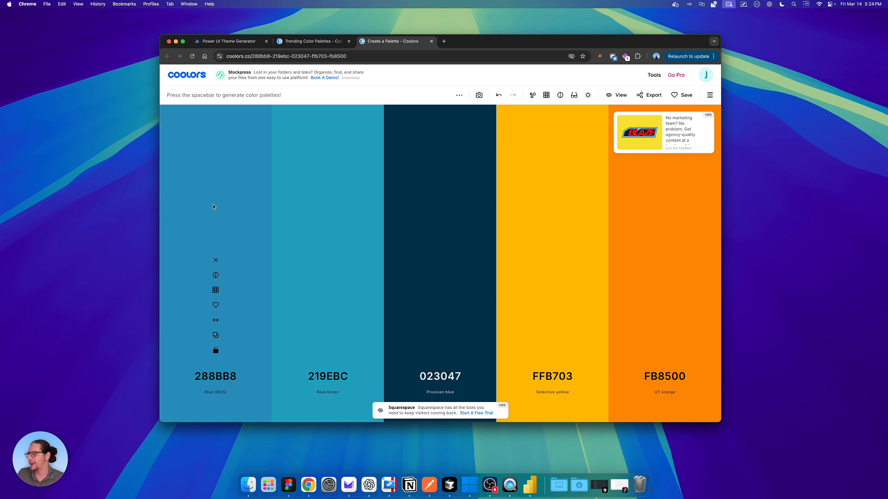
click(589, 95)
drag(668, 168, 637, 174)
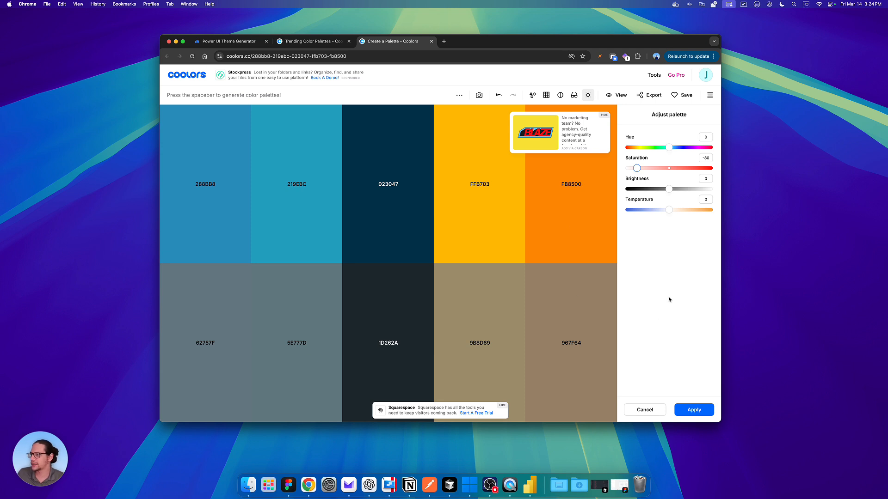
click(687, 410)
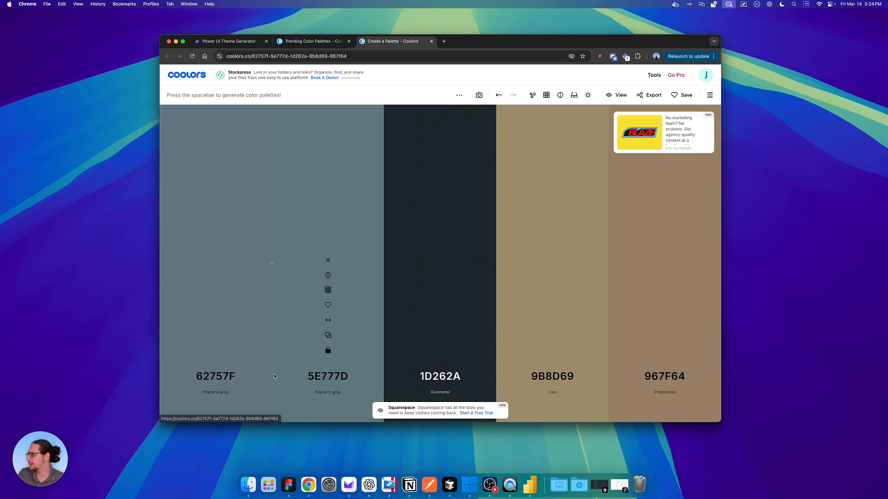
click(215, 335)
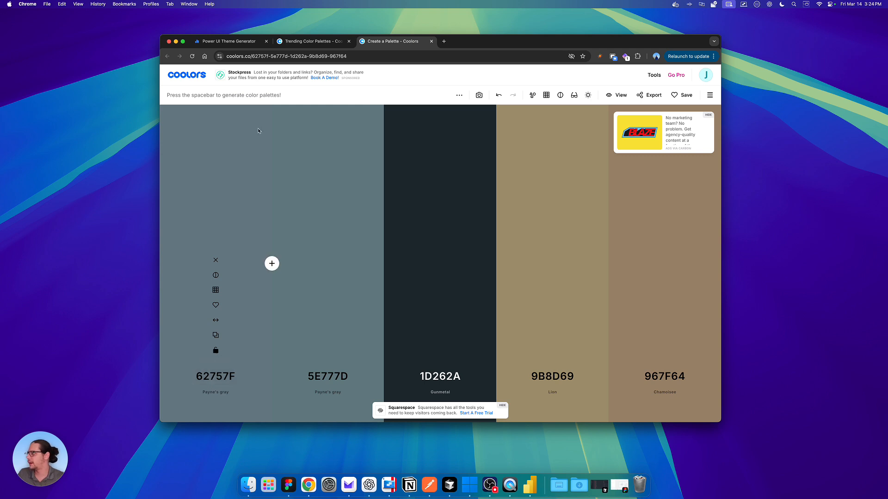
Return to Power UI, generate a neutral palette from hex code 62757F and save it
click(223, 42)
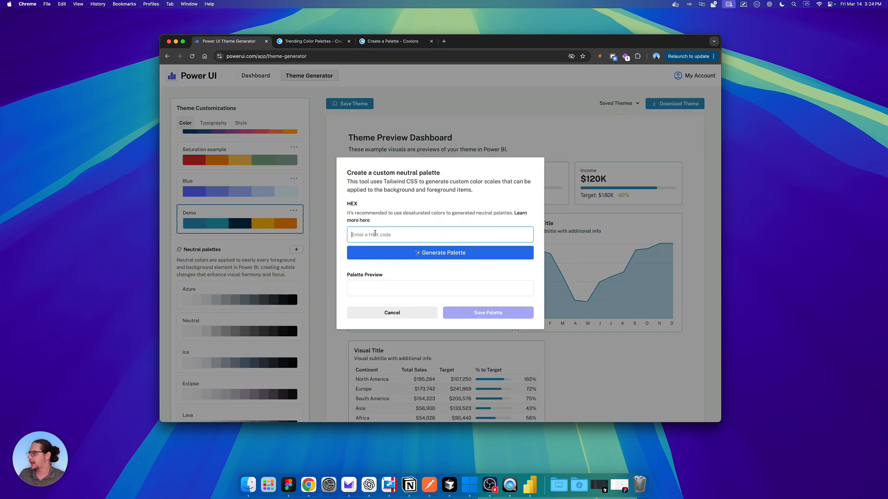
key(super+v)
click(395, 252)
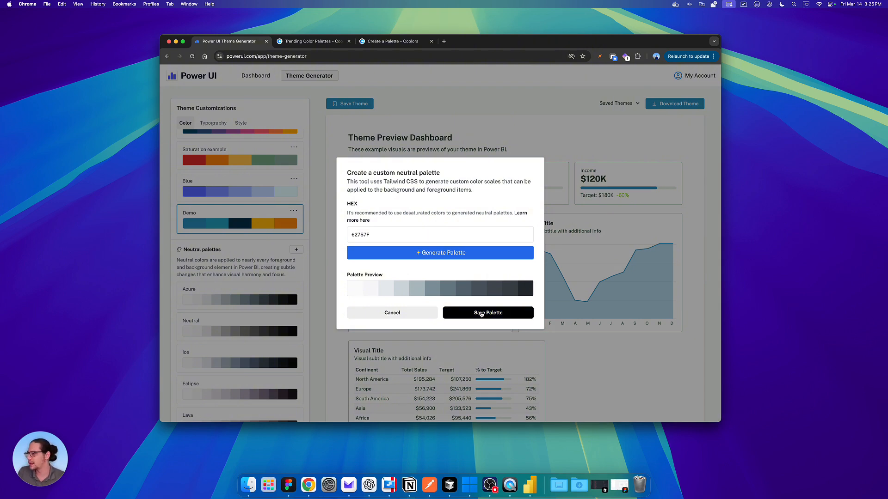
click(480, 314)
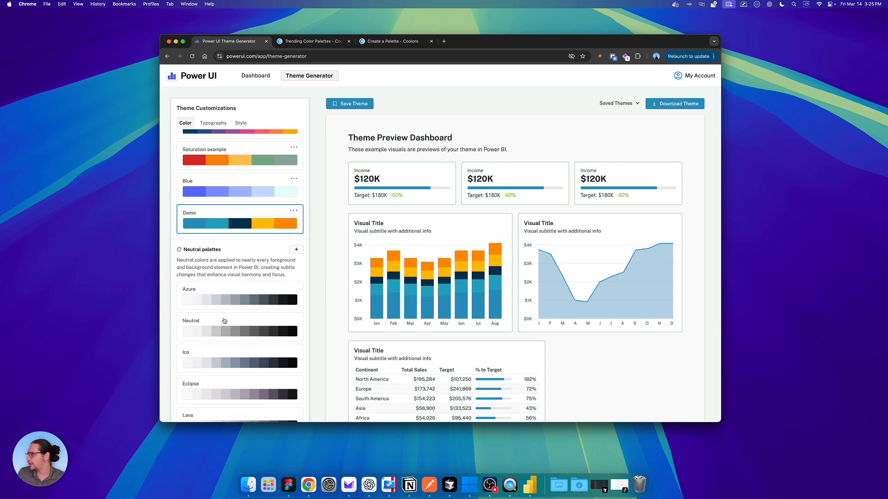
Apply the new Nevada neutral palette to the theme, comparing it with Persian Red before settling on Nevada
scroll(225, 320, down, 10)
scroll(218, 326, down, 1)
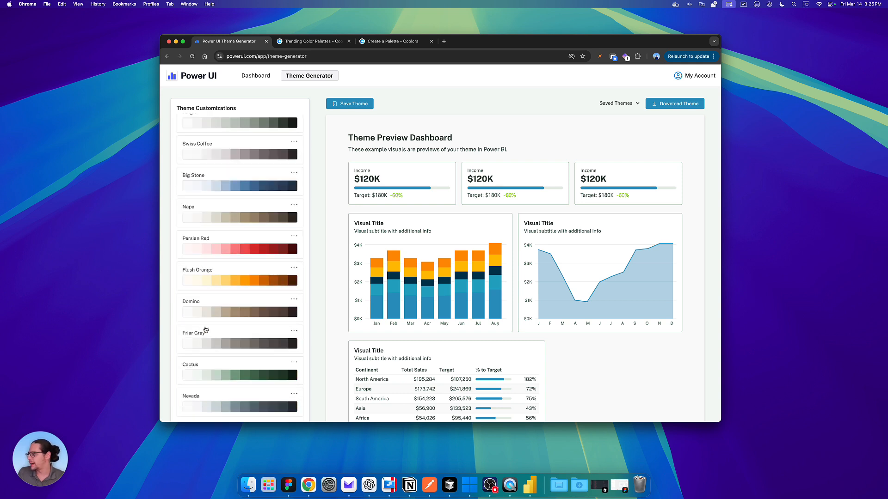
click(193, 399)
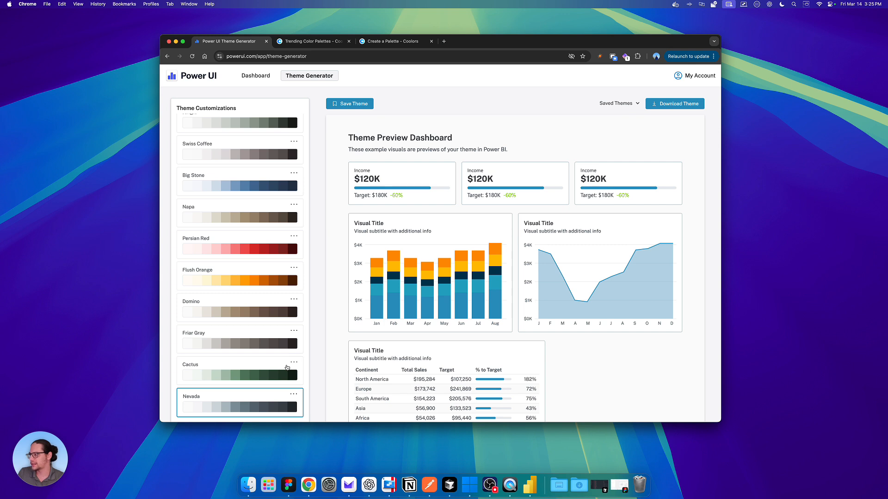
click(209, 242)
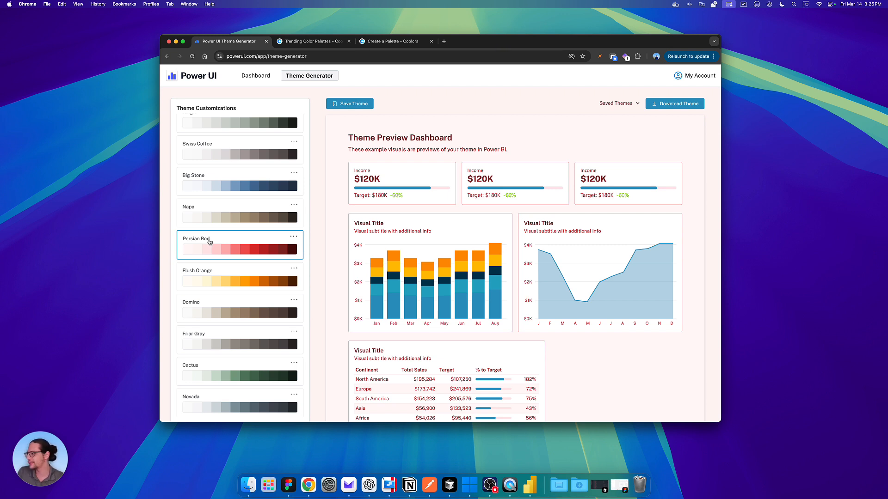
click(207, 393)
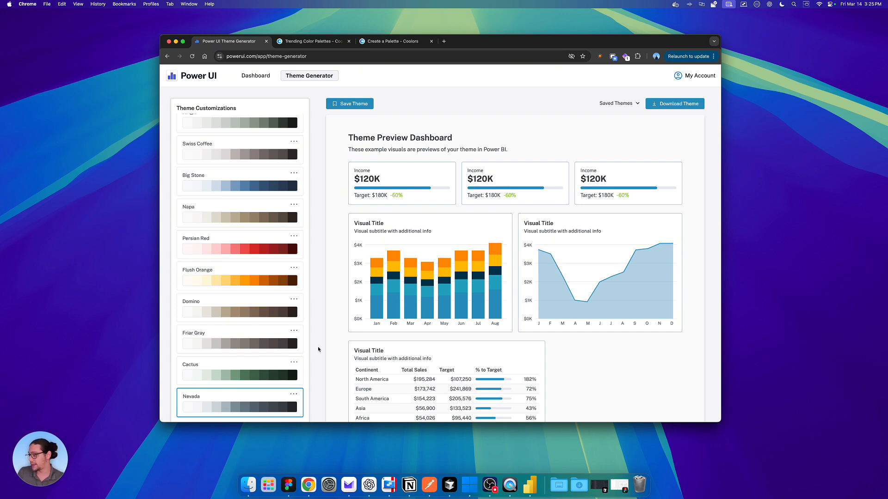
Set the theme's appearance to Dark mode
scroll(271, 361, up, 10)
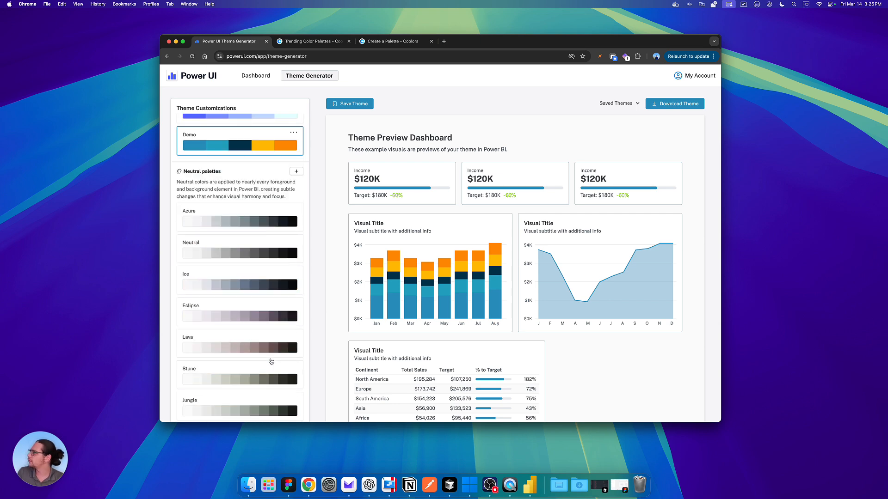
scroll(271, 361, up, 10)
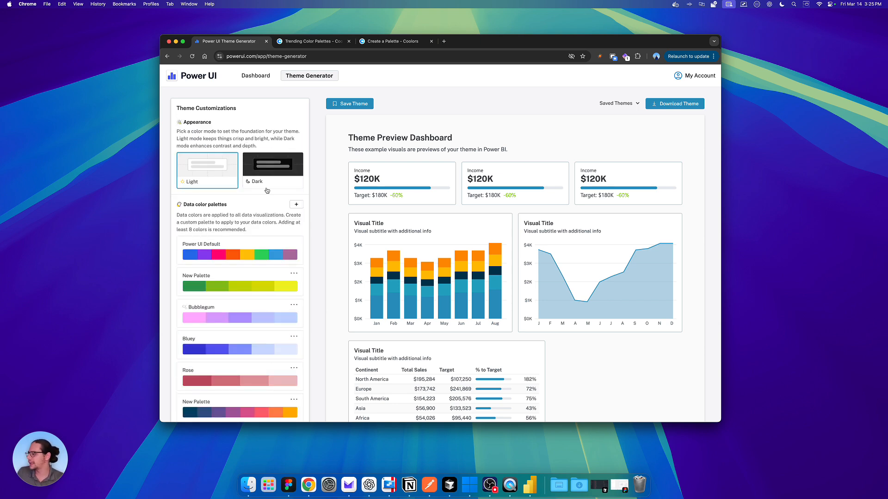
click(261, 184)
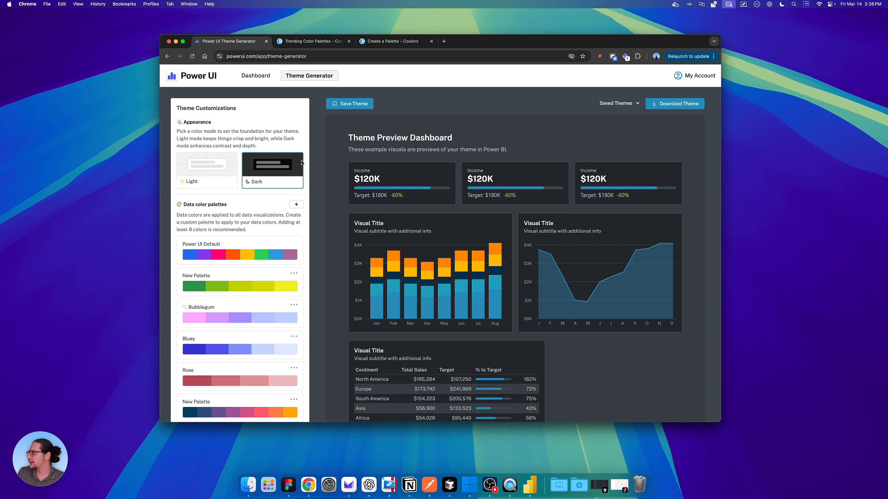
Preview the Inter, Space Grotesk, Public Sans and Tahoma fonts, and set the theme's font family to Segoe UI
click(214, 124)
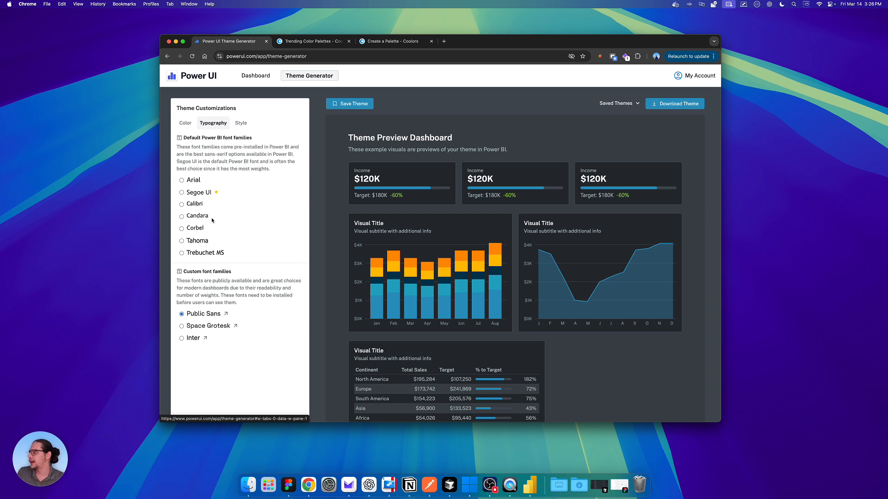
click(198, 194)
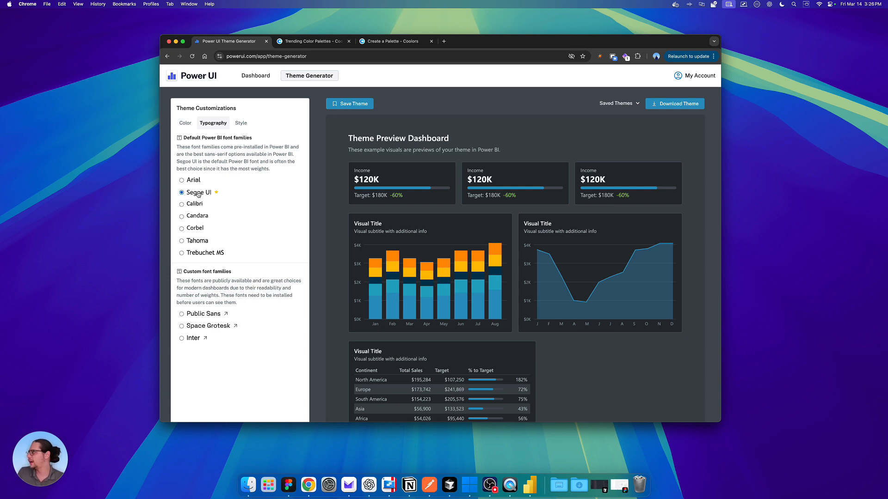
click(193, 339)
click(193, 327)
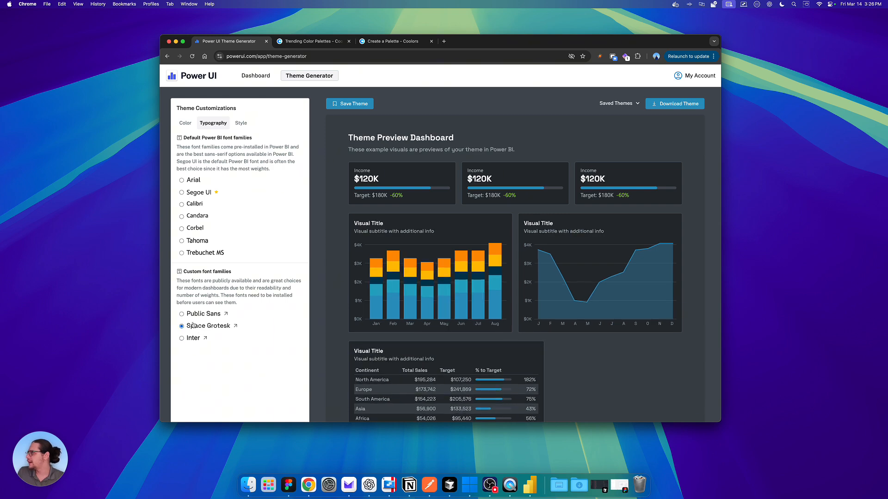
click(191, 316)
click(192, 242)
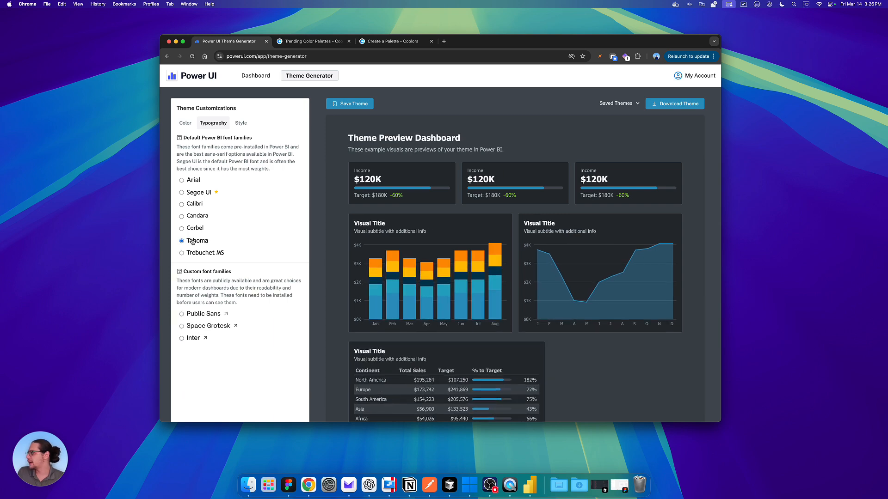
click(190, 328)
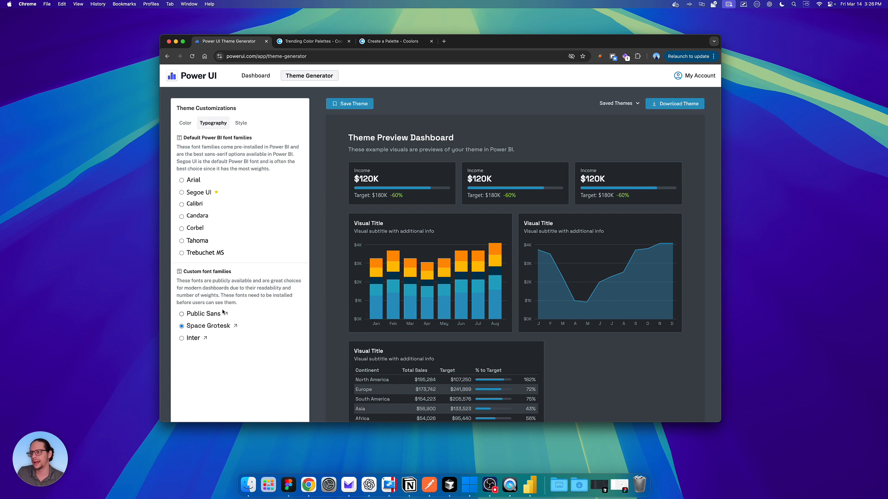
click(194, 193)
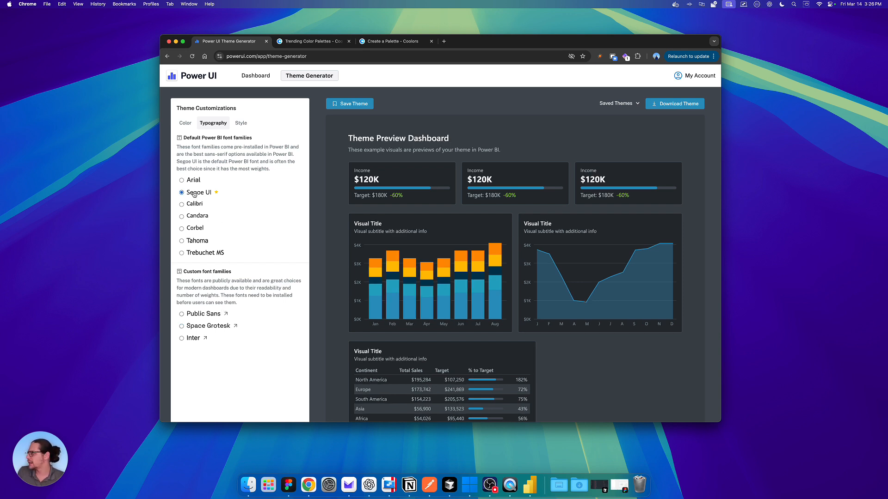
Compare the Default and Subtle Contrast background styles, and set the theme's background style to Inversed Contrast
click(239, 124)
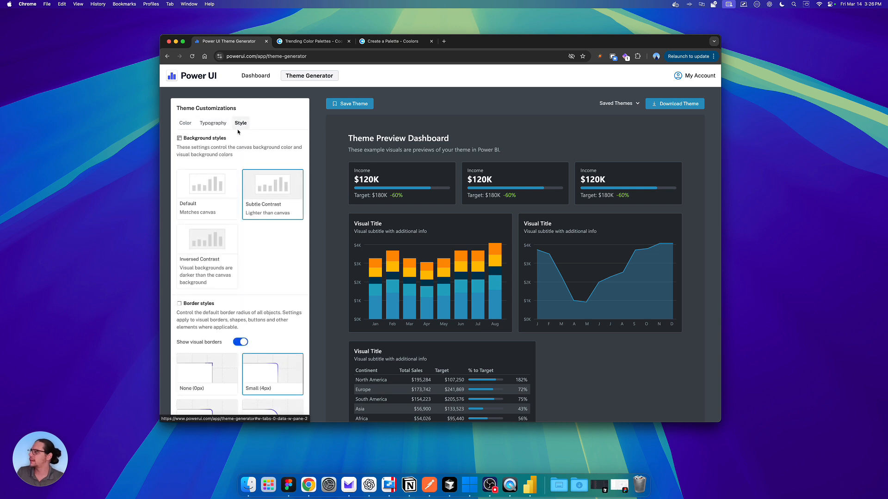
click(205, 185)
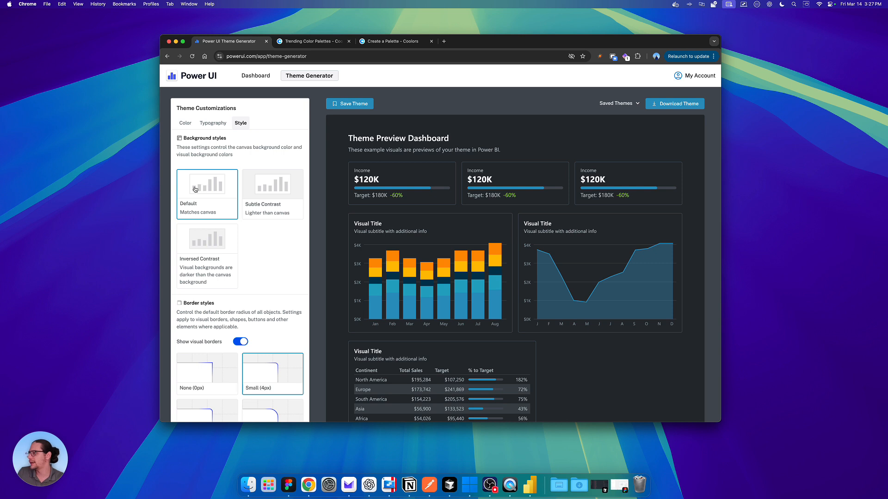
click(265, 199)
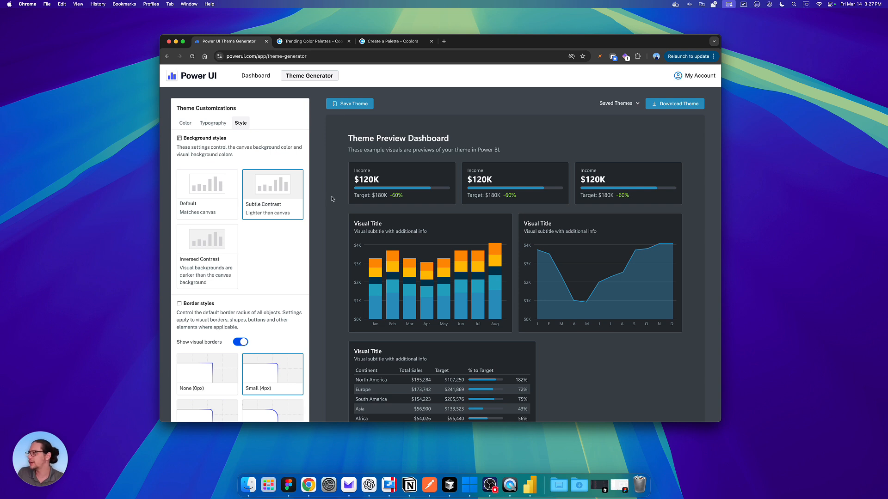
click(225, 245)
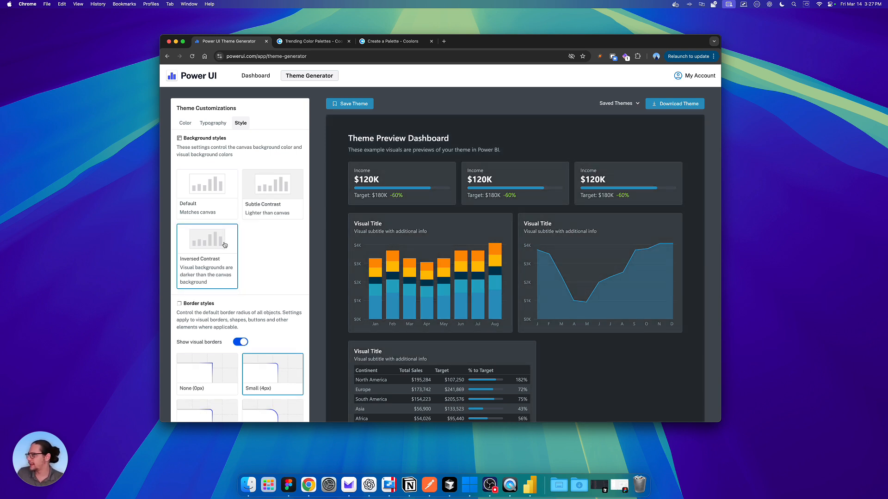
click(273, 214)
click(220, 226)
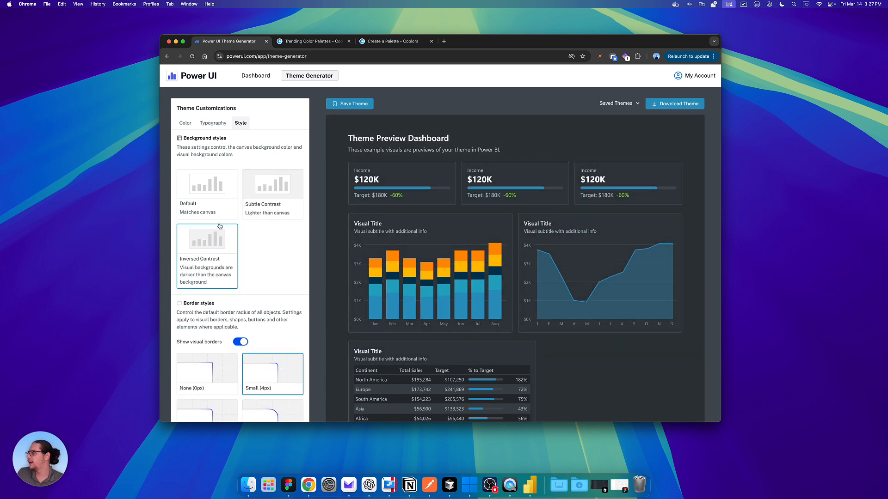
Compare the Default and Inversed Contrast background styles, and set the theme's background style to Subtle Contrast
click(217, 190)
click(221, 254)
click(253, 206)
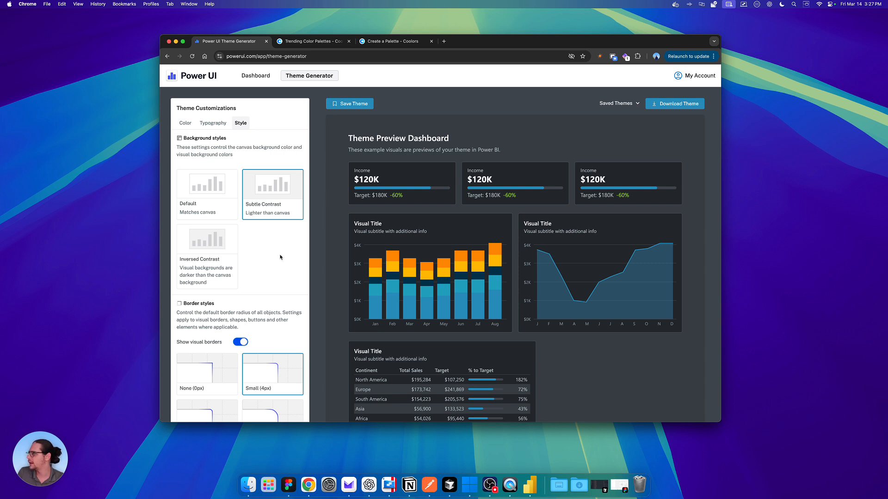
Toggle the theme's visual borders to compare the preview, leaving them turned off
scroll(280, 257, down, 1)
scroll(277, 261, down, 2)
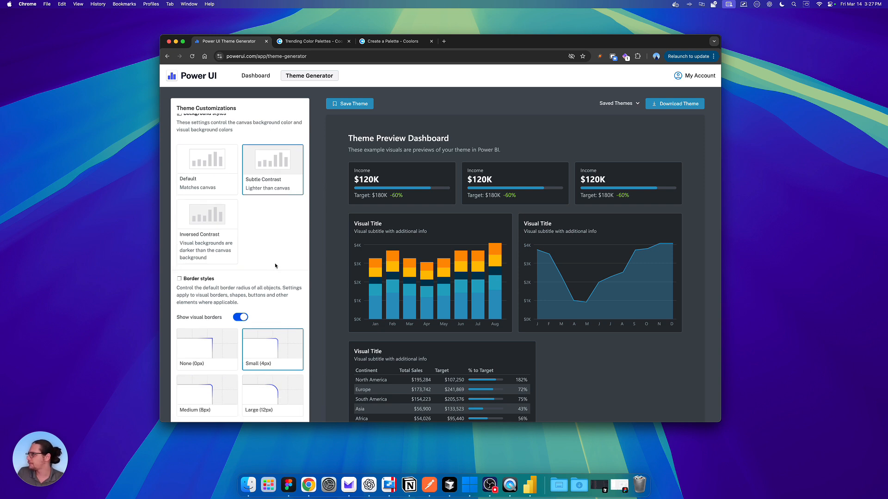
click(242, 317)
click(242, 317)
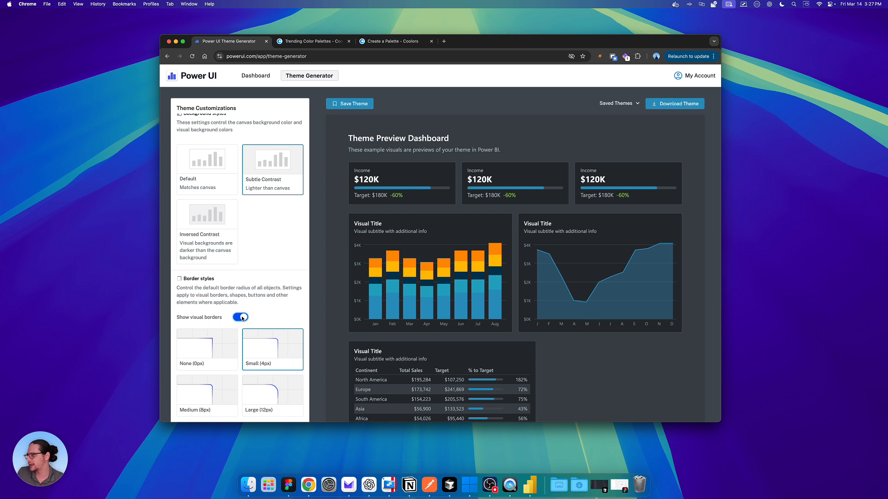
click(242, 317)
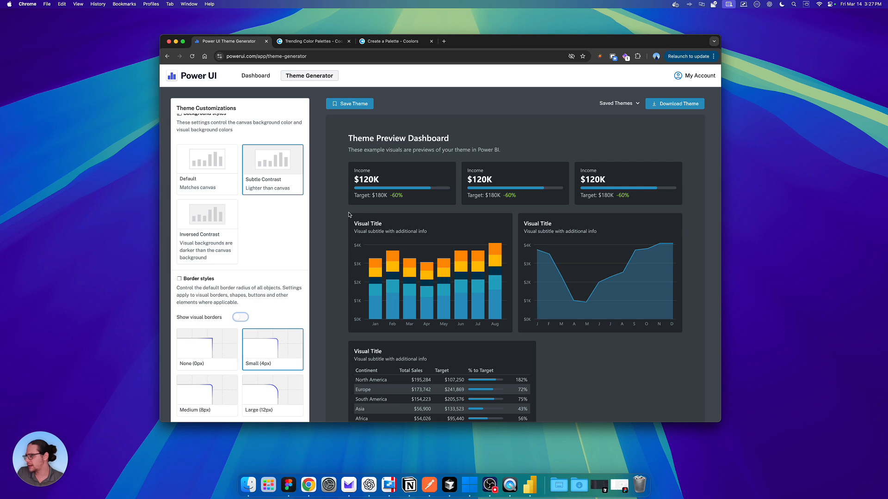
Switch to Power BI Desktop and examine the background and visual border effects of the Sales vs Prior Year table
key(ctrl+Right)
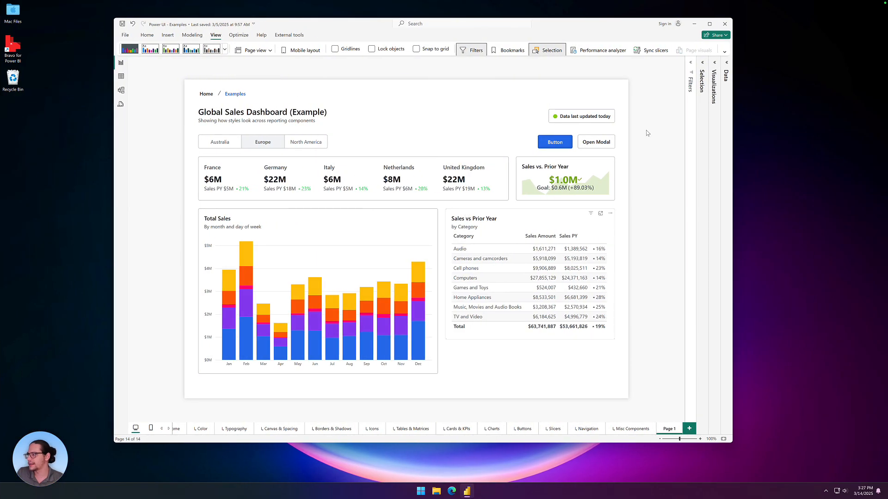
click(715, 62)
click(689, 82)
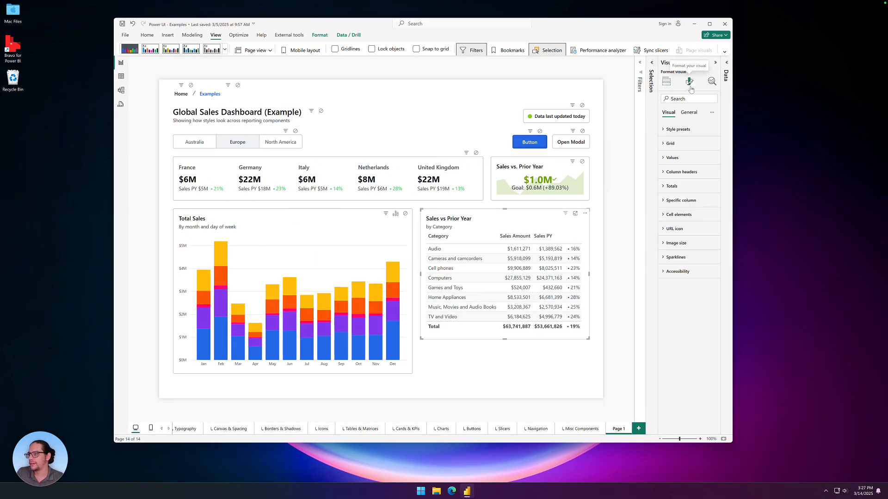
click(688, 113)
click(673, 157)
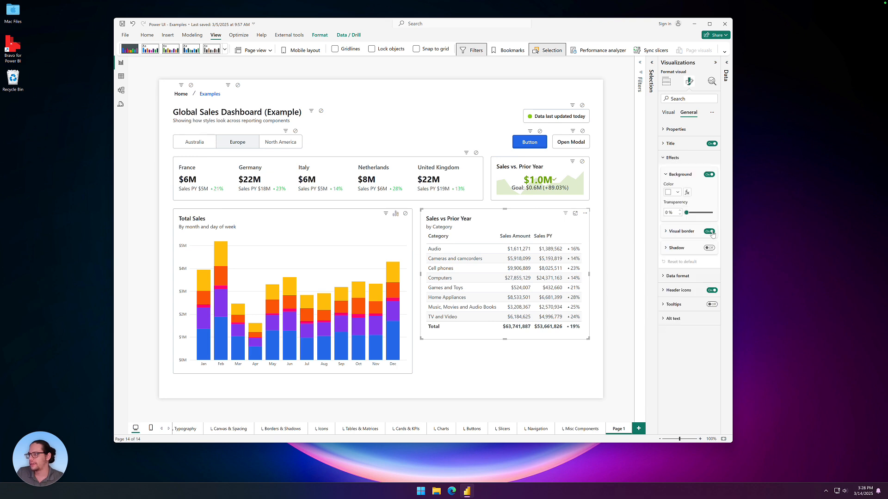
click(598, 223)
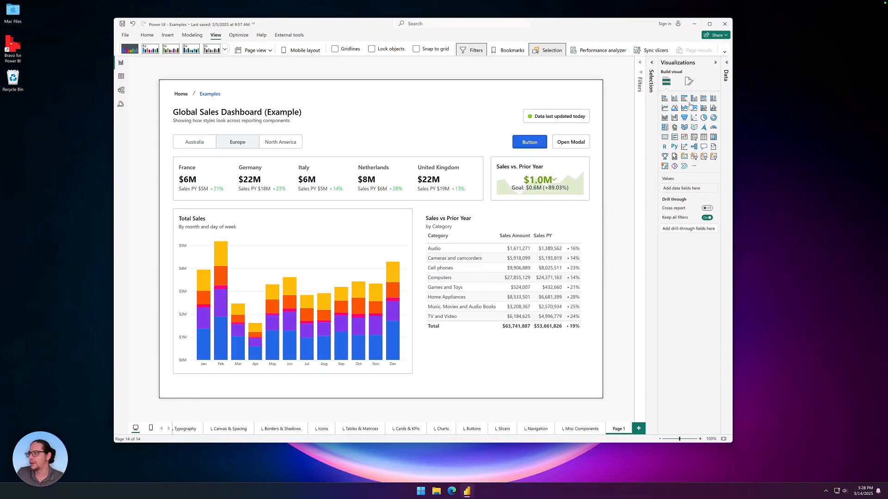
click(719, 82)
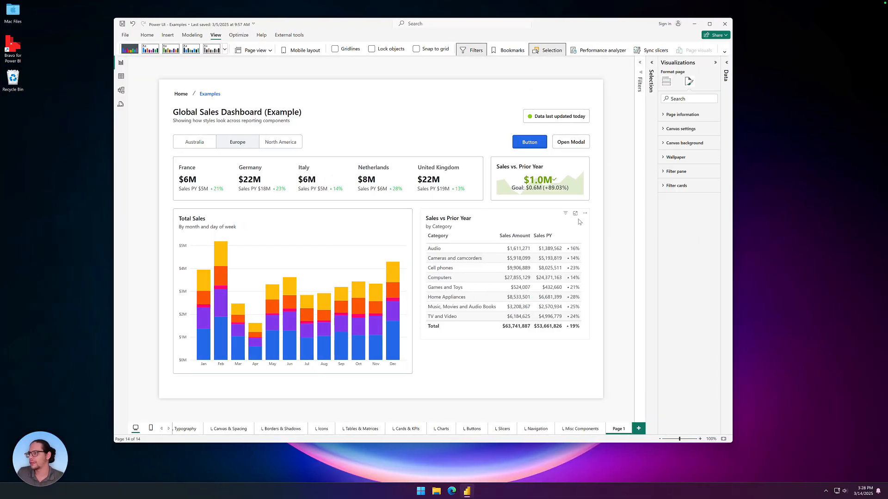
click(574, 207)
click(688, 112)
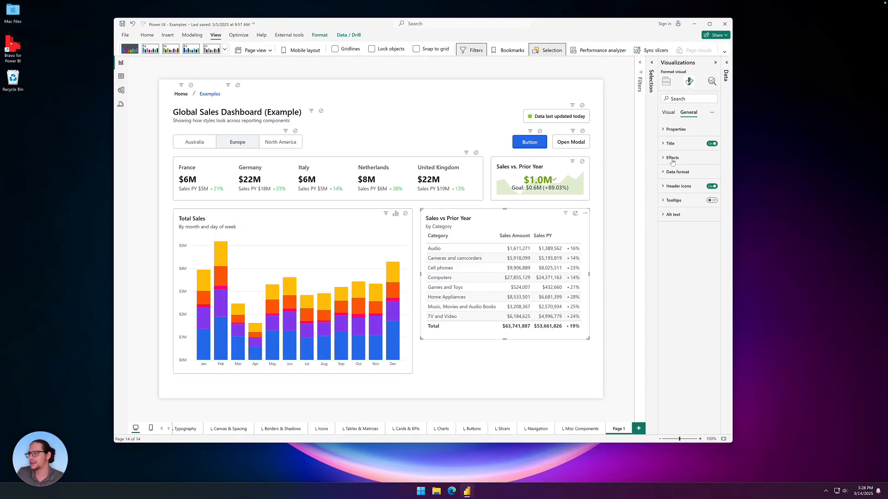
click(673, 158)
Return to the theme generator in Chrome and toggle the visual borders on and back off
key(ctrl+Left)
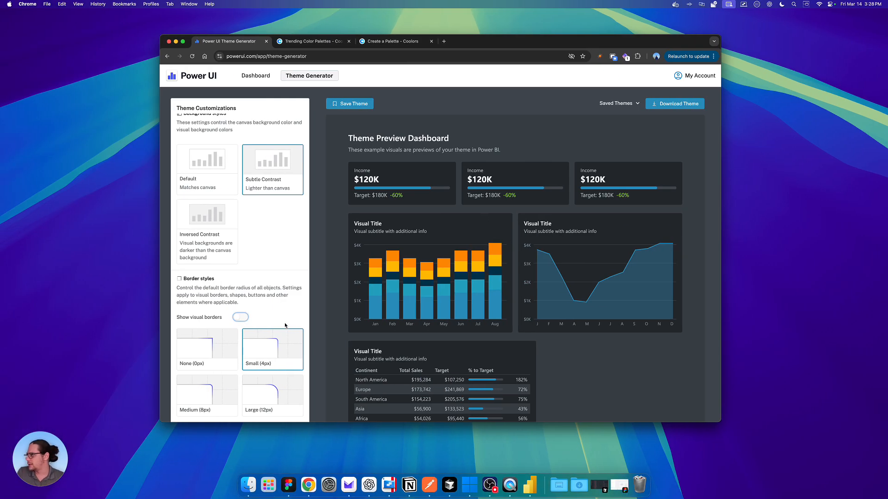
click(242, 318)
click(242, 318)
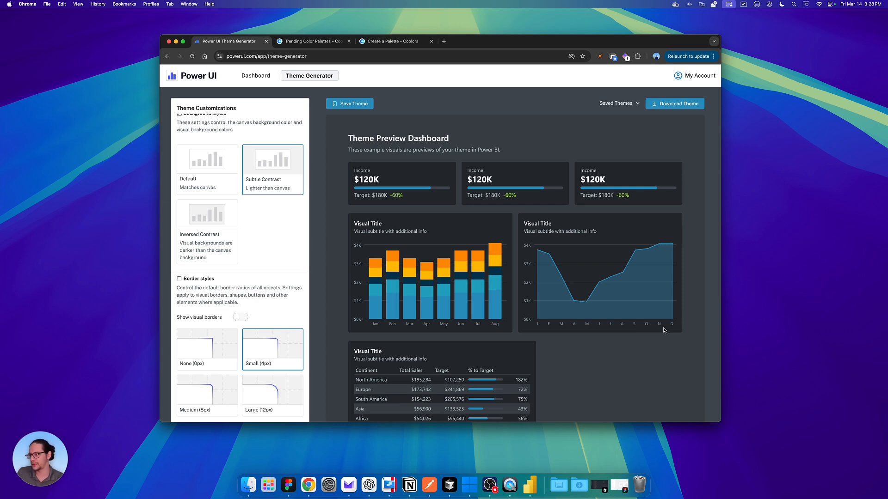
Switch to Power BI Desktop to look at the table's visual border settings, and return to the theme generator
key(ctrl+Right)
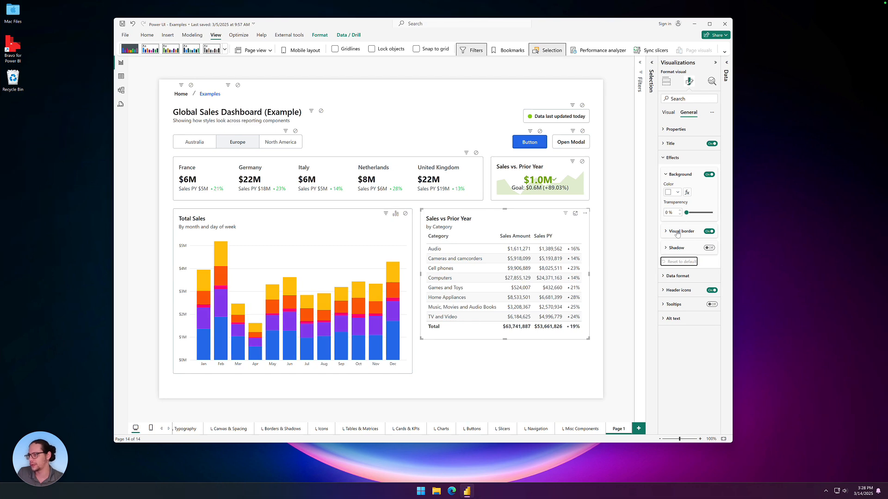
click(678, 231)
key(ctrl+Left)
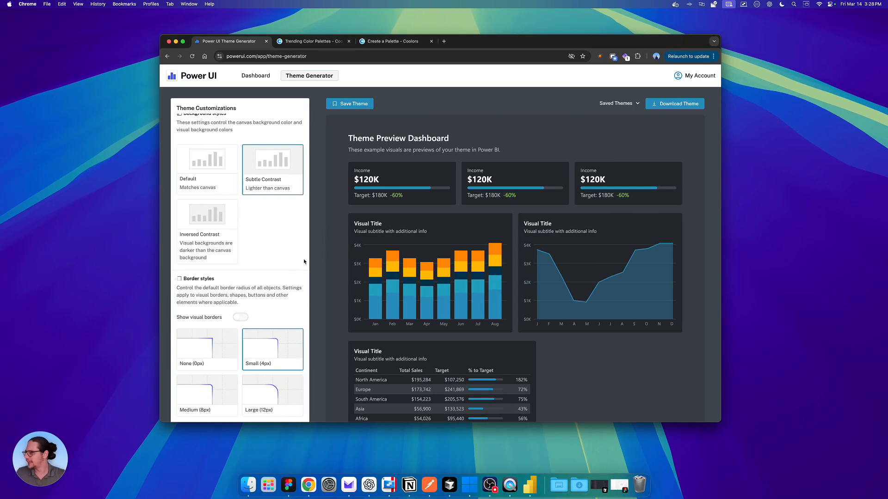
Turn on visual borders and set the border radius to Small (4px) after previewing the None, Medium and Large options
click(240, 318)
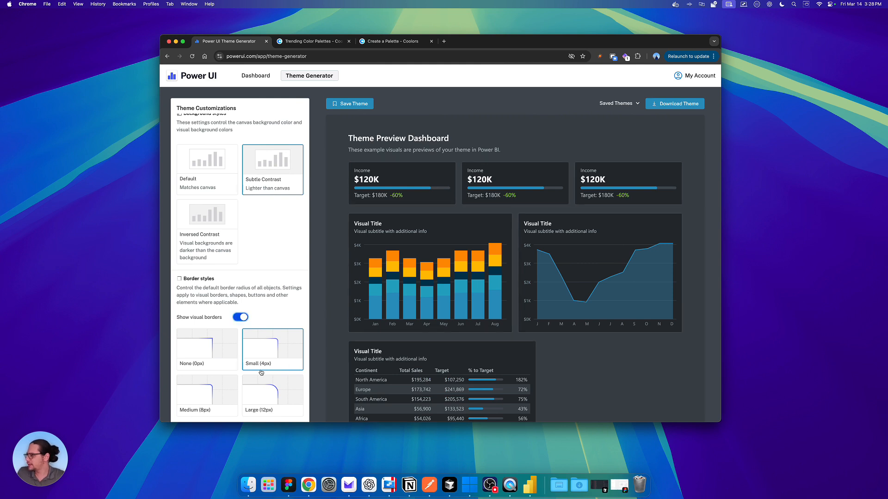
click(224, 355)
click(207, 396)
click(273, 396)
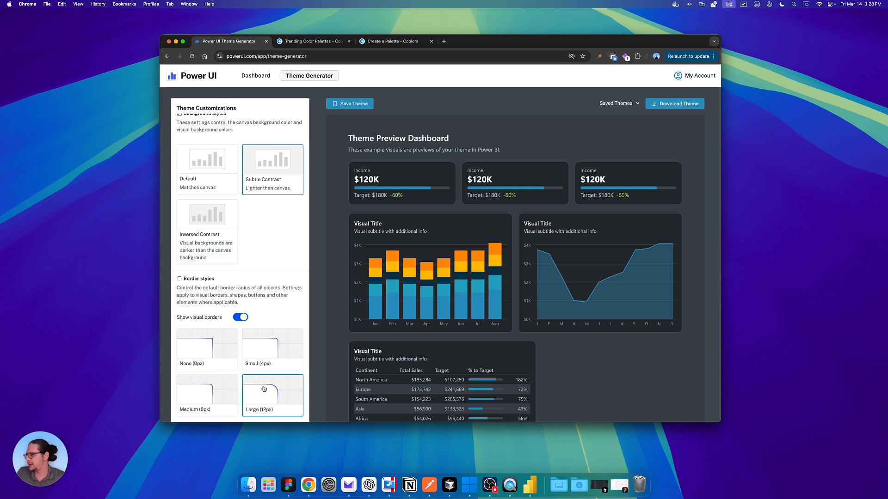
click(270, 352)
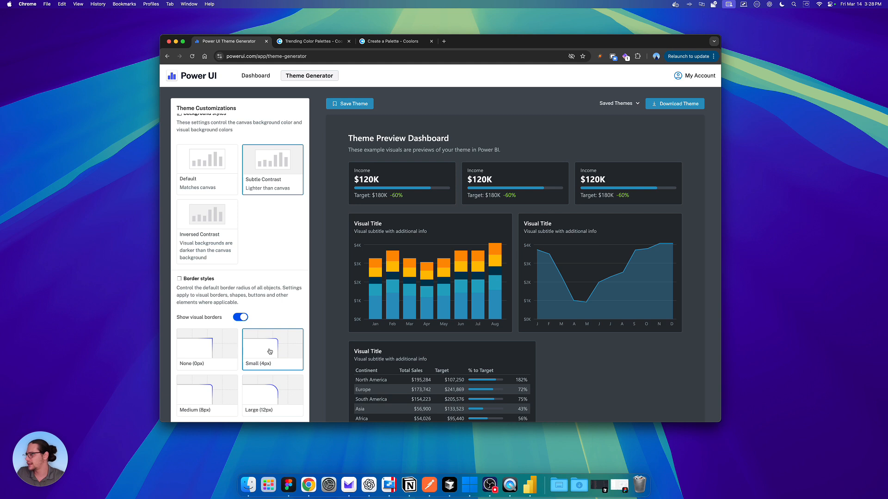
click(190, 353)
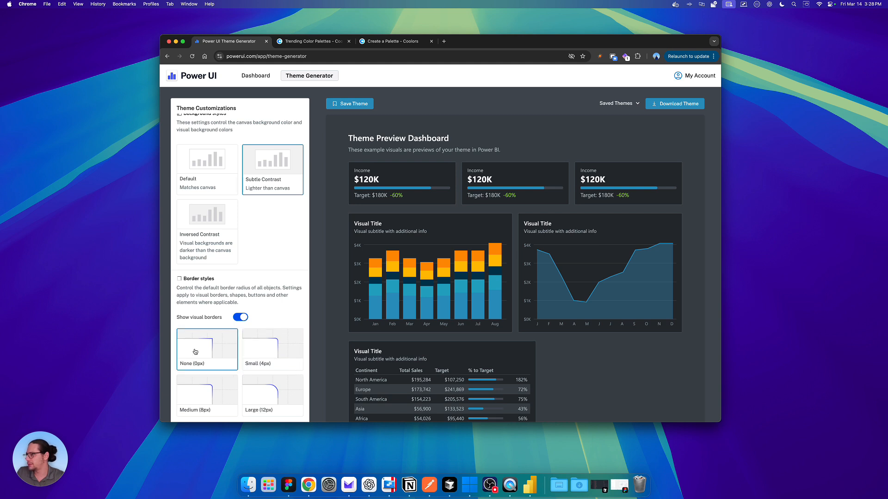
click(254, 390)
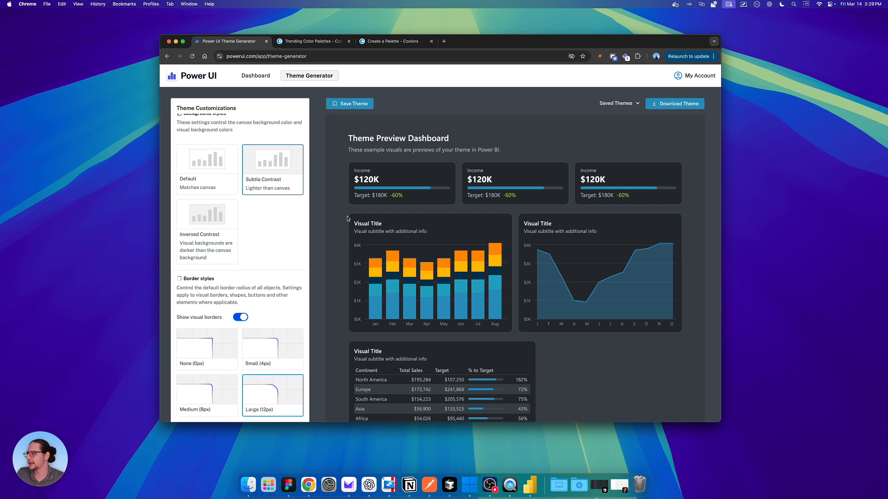
click(265, 355)
click(216, 400)
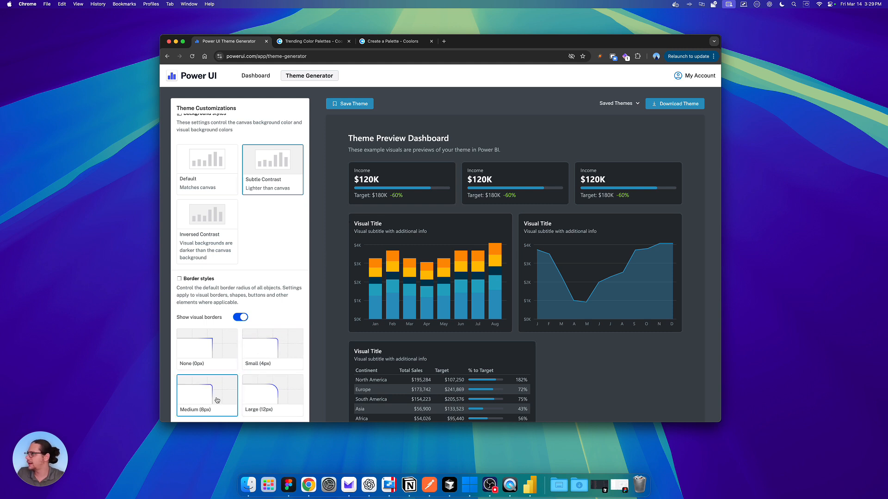
click(262, 352)
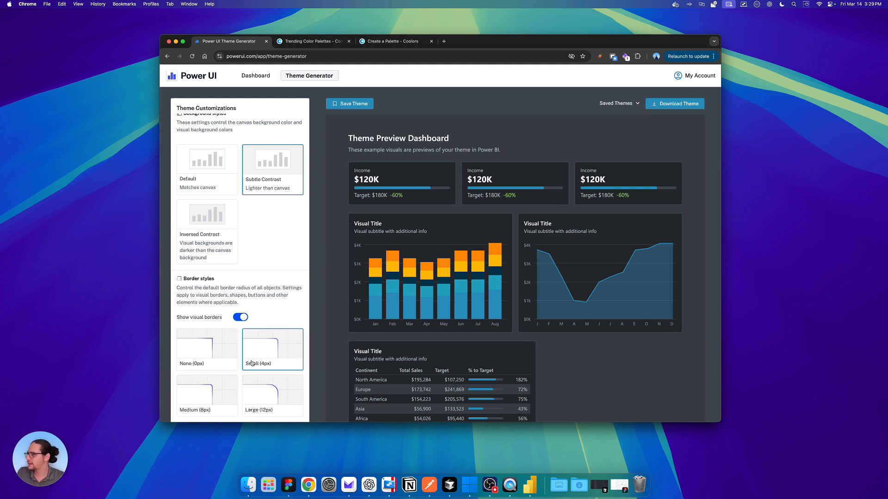
Save the current theme configuration and open the list of saved themes
scroll(256, 358, up, 1)
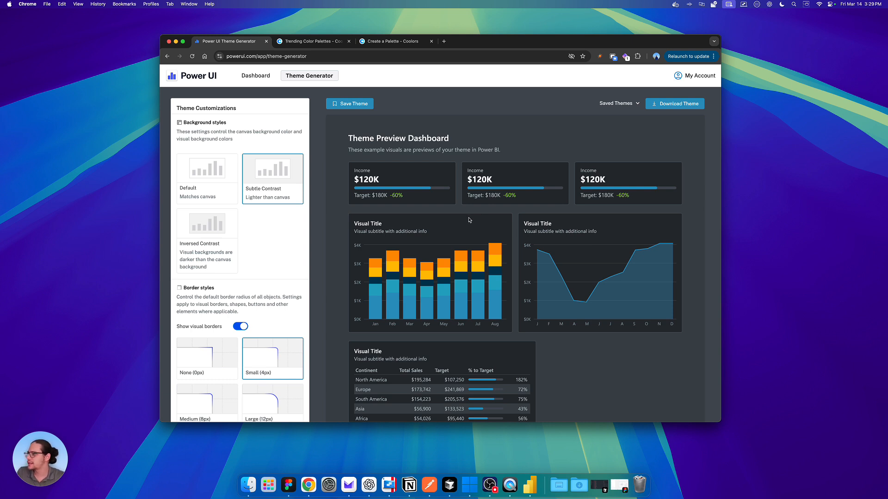
click(359, 106)
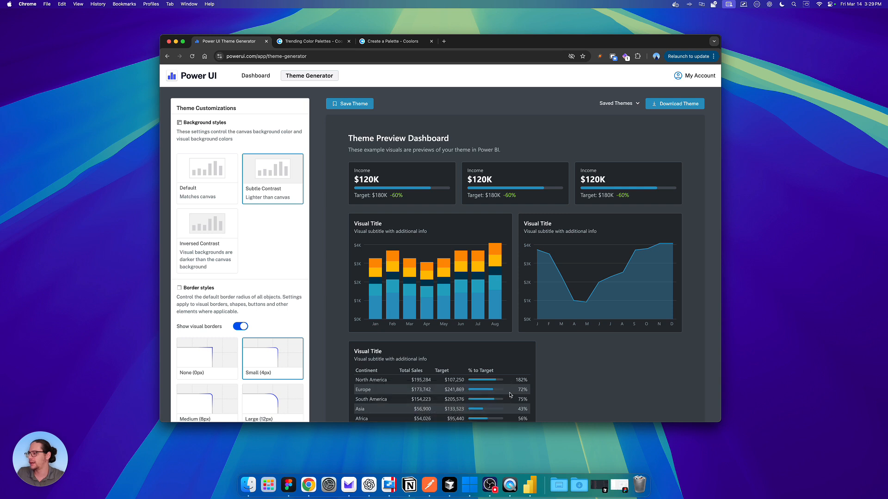
click(615, 103)
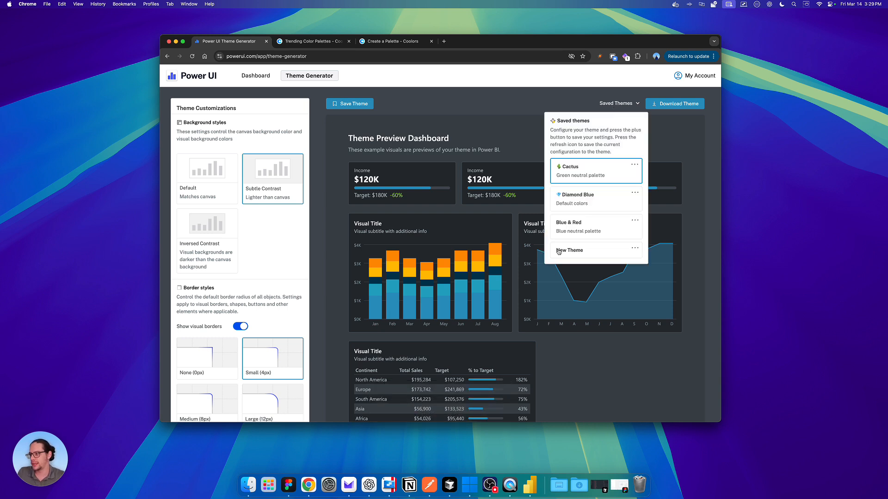
Rename the saved New Theme as "Demo Theme" and give it the description "For the demo"
click(635, 248)
click(590, 261)
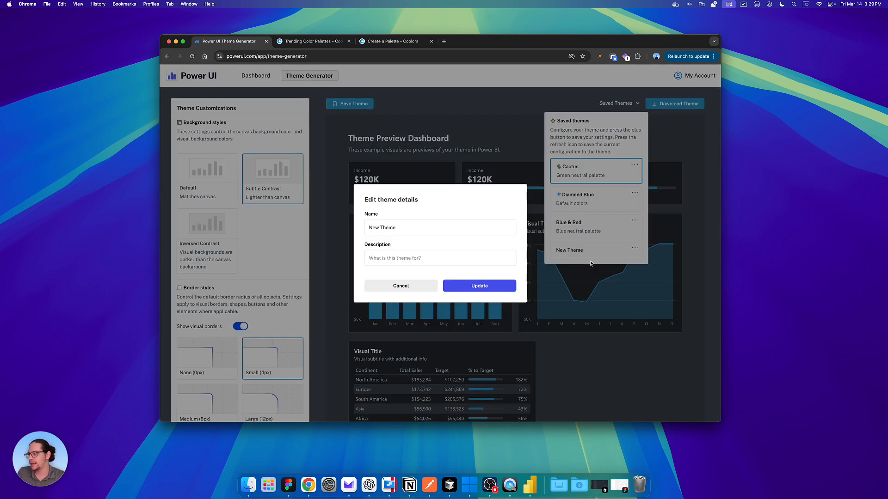
double_click(442, 229)
key(super+a)
text(D)
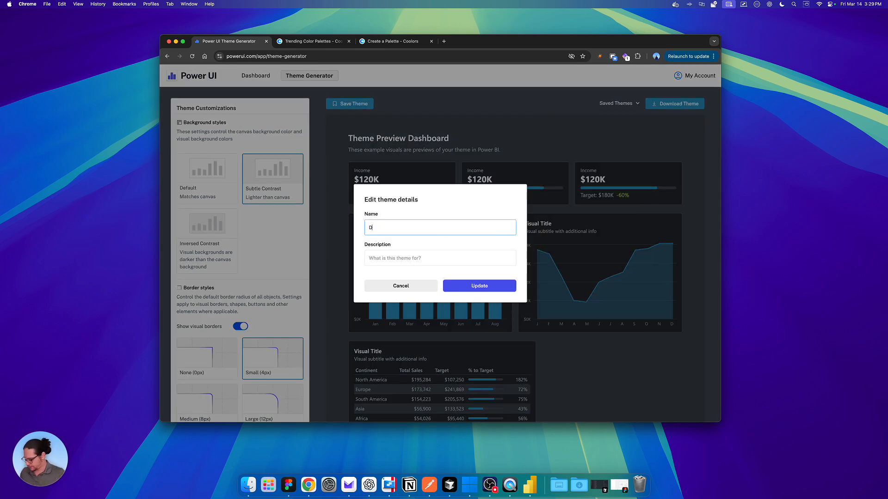
text(emo Theme)
key(Tab)
text(F)
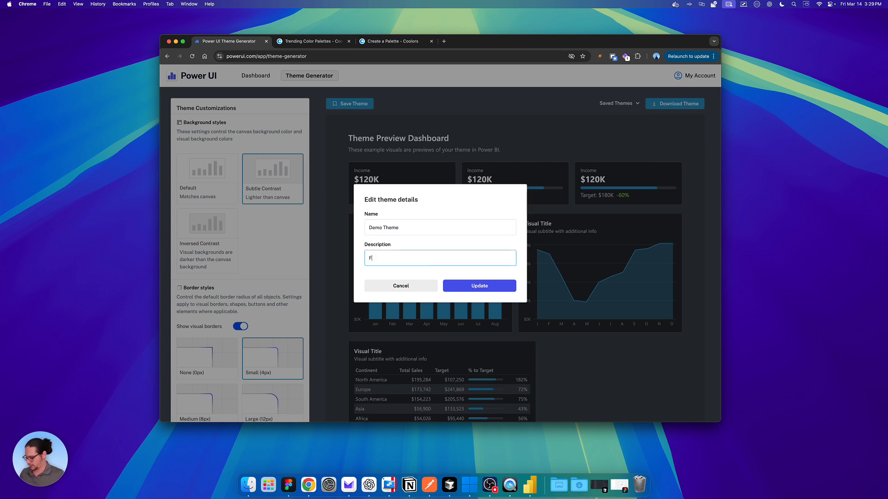
text(or the demo)
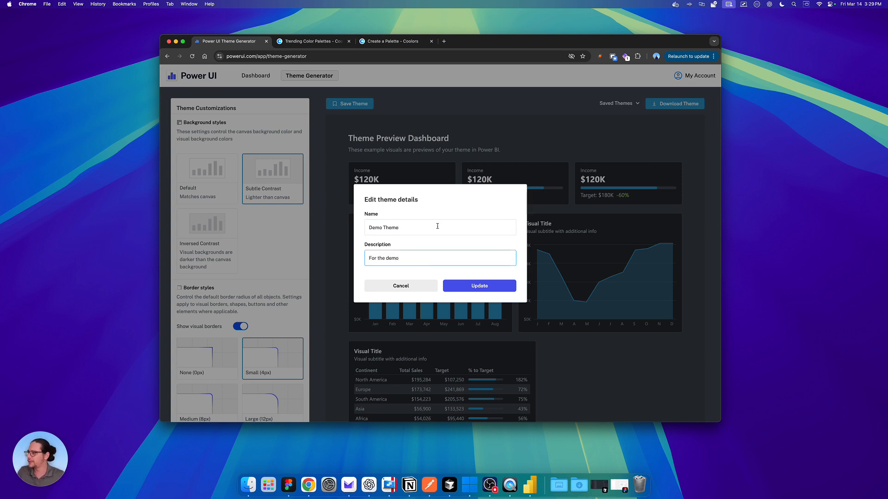
click(489, 290)
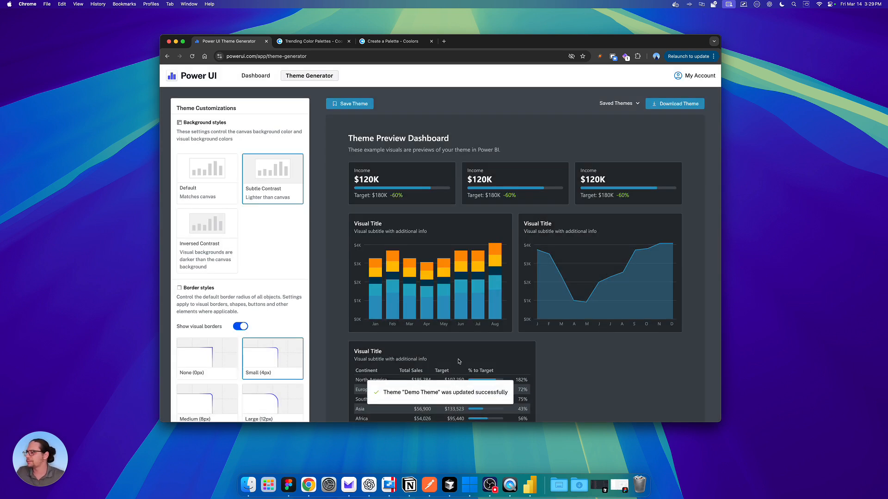
Compare the saved themes Demo Theme, Cactus, Diamond Blue and Blue & Red by loading each, returning to Cactus
click(619, 103)
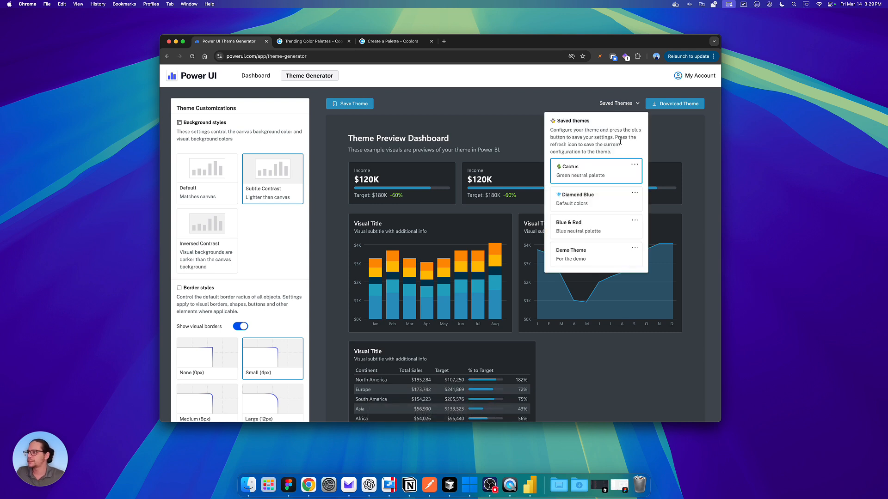
click(571, 250)
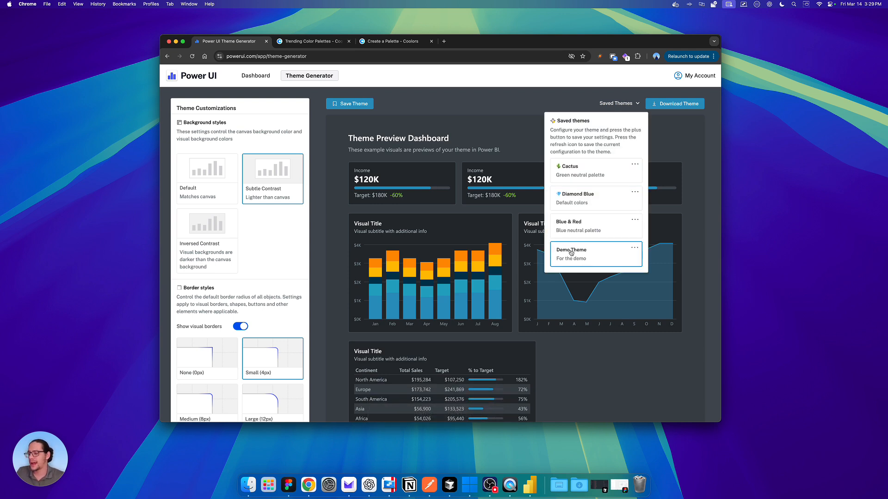
click(579, 175)
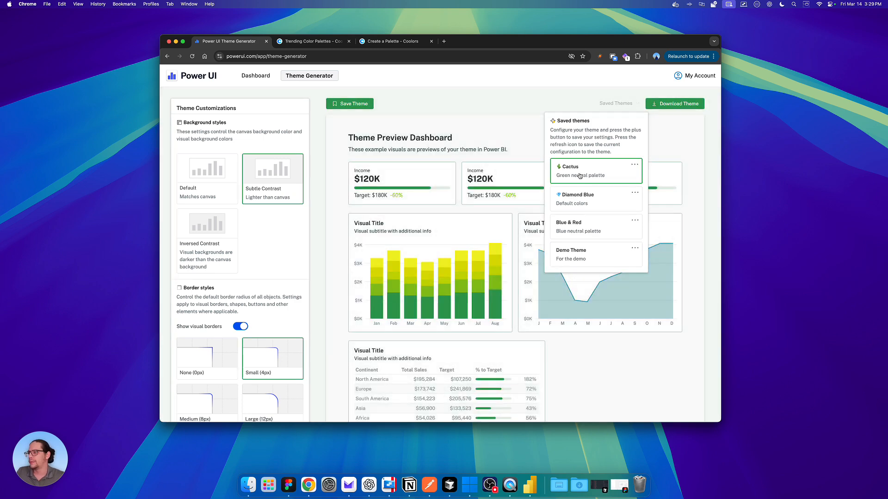
click(574, 201)
click(573, 228)
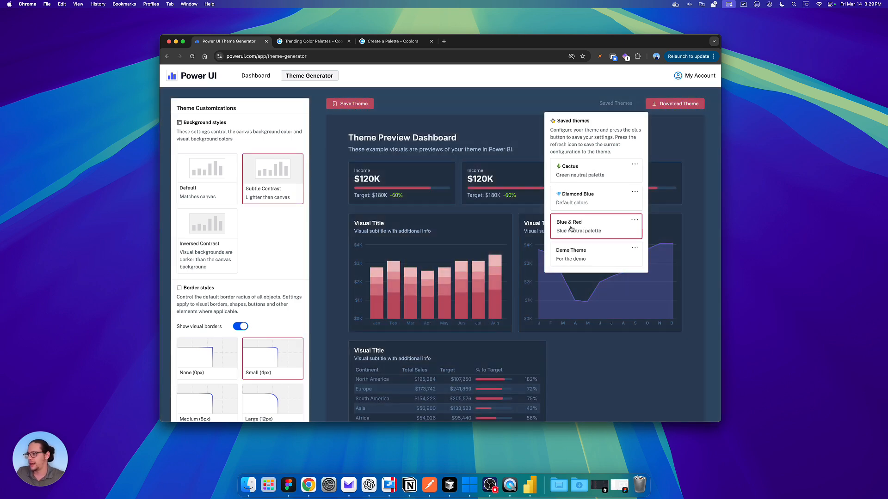
click(570, 257)
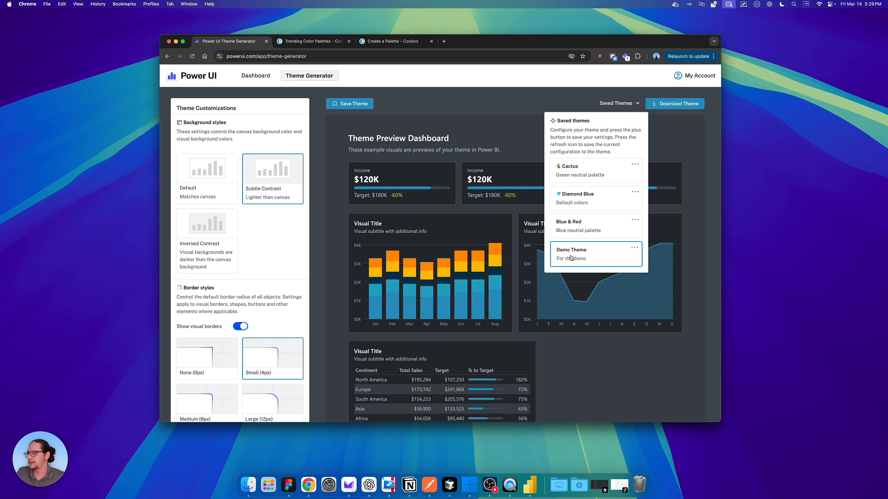
click(578, 173)
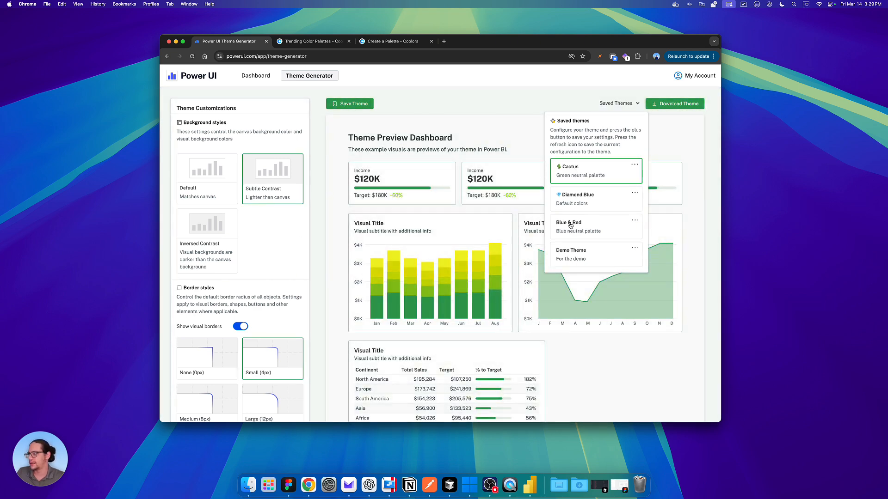
Load the saved Demo Theme and download it as a theme file
click(569, 257)
click(519, 143)
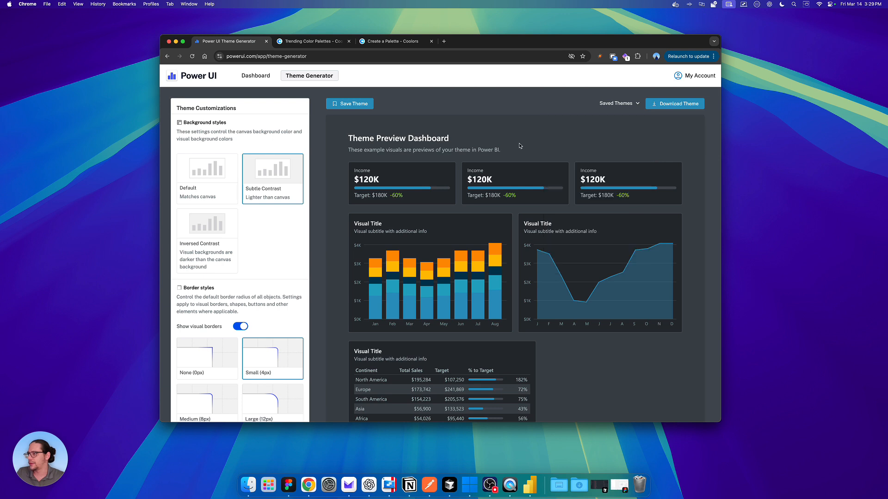
click(672, 106)
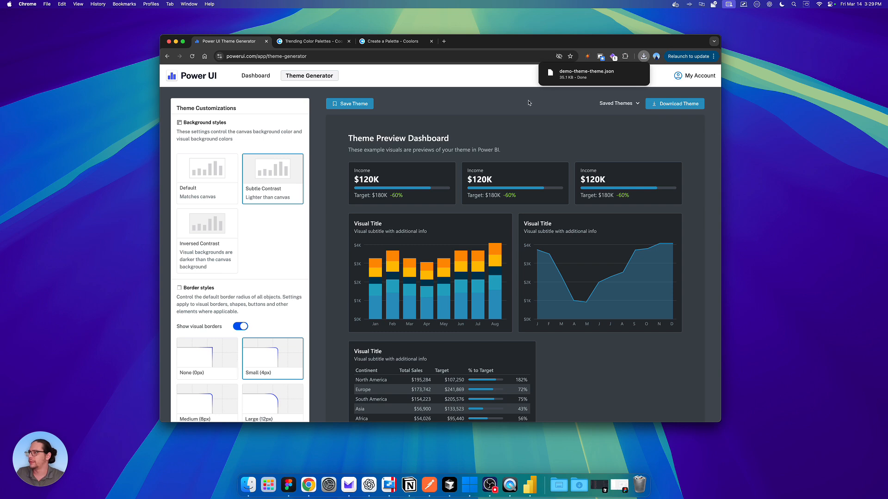
Switch to Power BI Desktop and import demo-theme-theme.json from Downloads as the report theme
key(ctrl+Right)
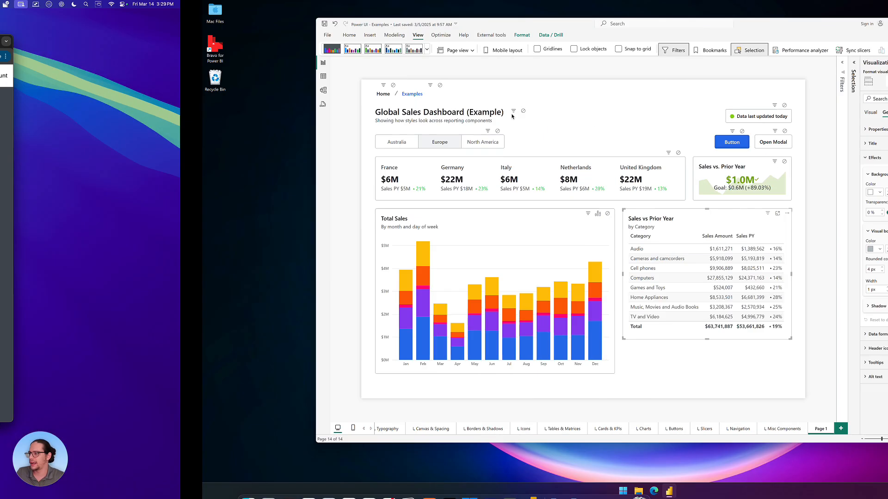
click(351, 81)
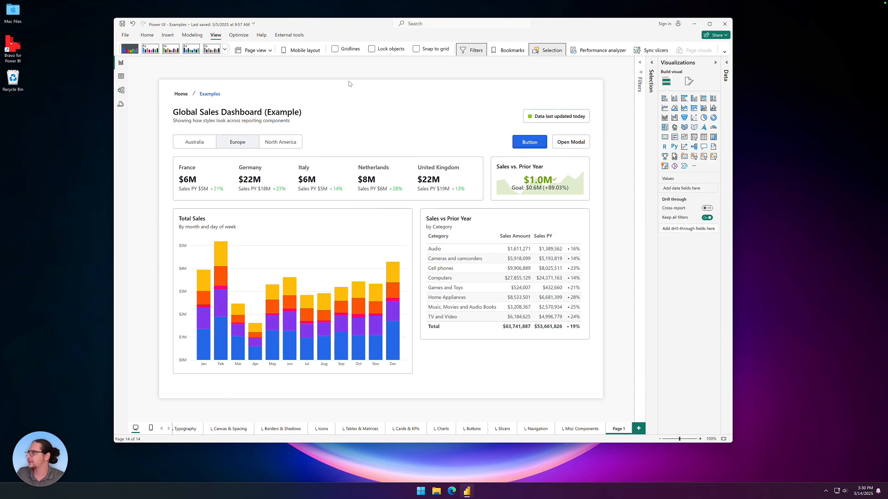
click(225, 49)
click(154, 266)
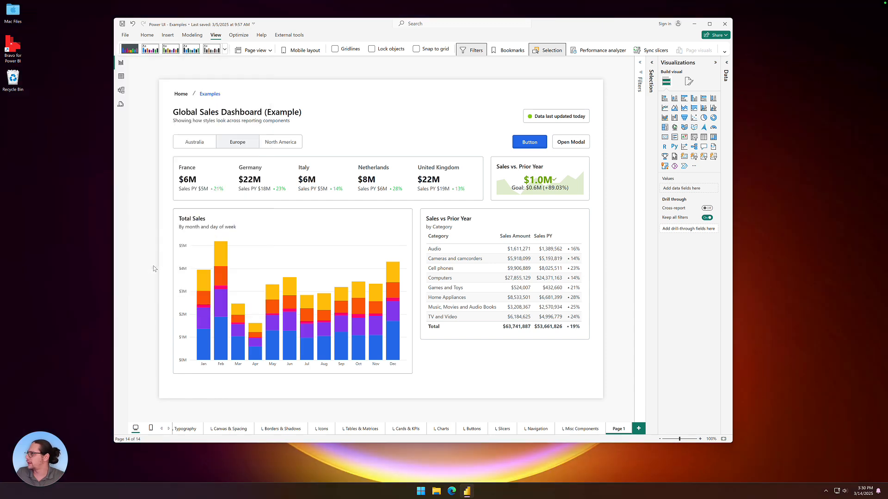
click(207, 79)
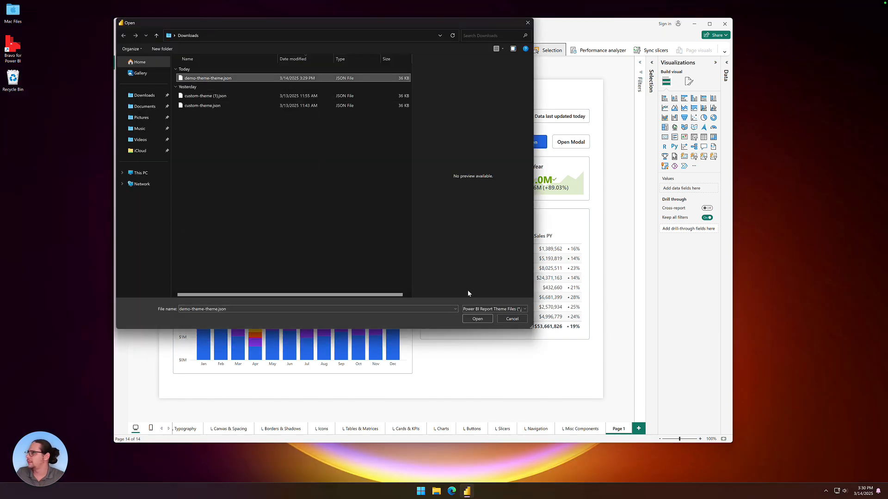
click(477, 318)
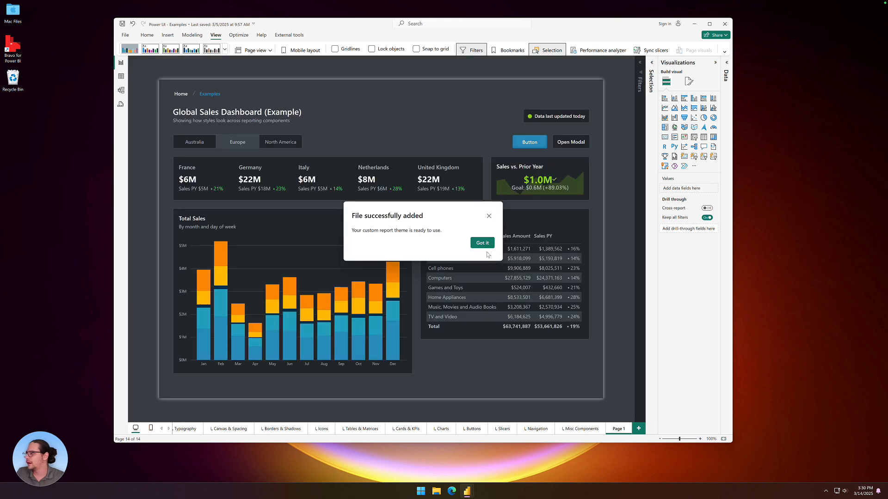
click(483, 243)
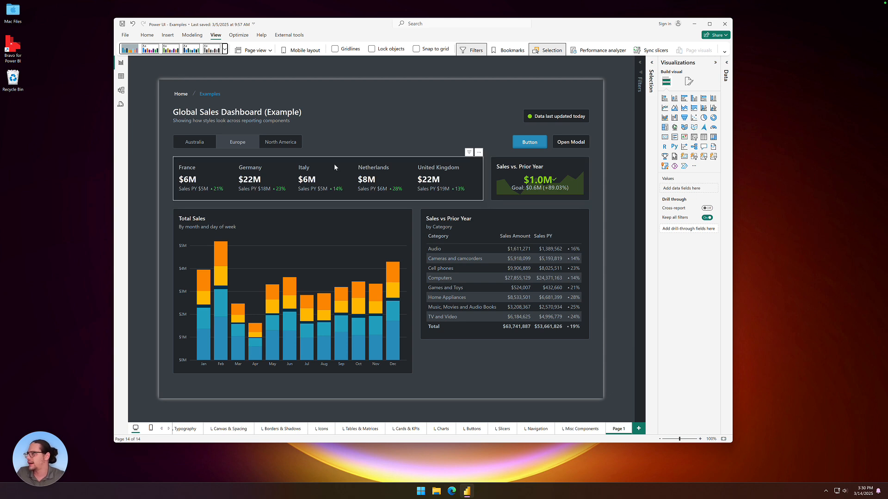
Return to the Power UI Theme Generator in Chrome, set the theme's appearance to Light and download the theme again
key(ctrl+Left)
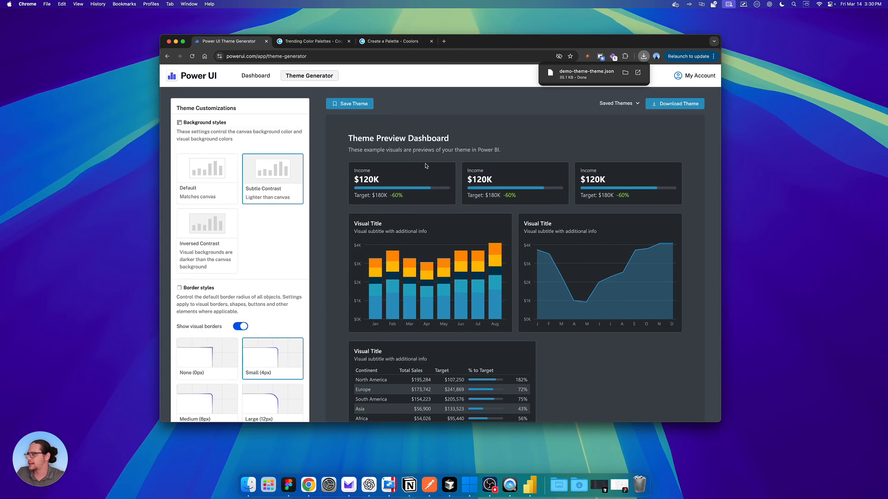
scroll(217, 120, up, 3)
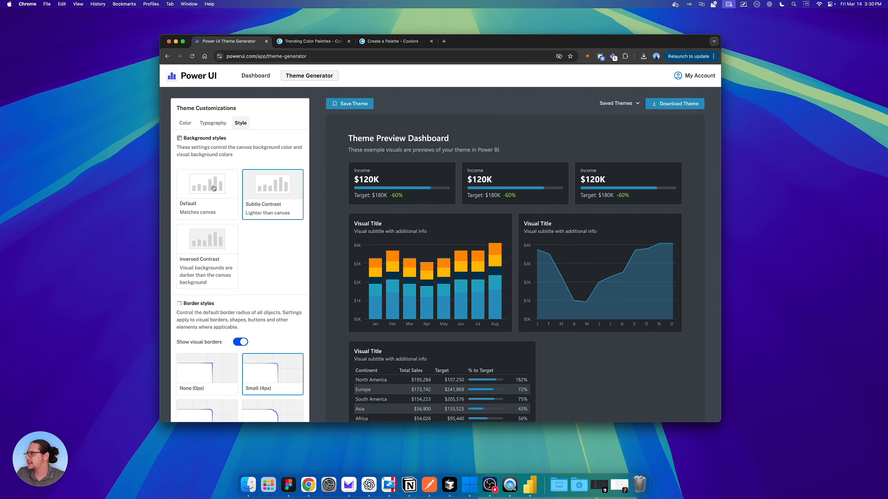
click(185, 123)
click(210, 203)
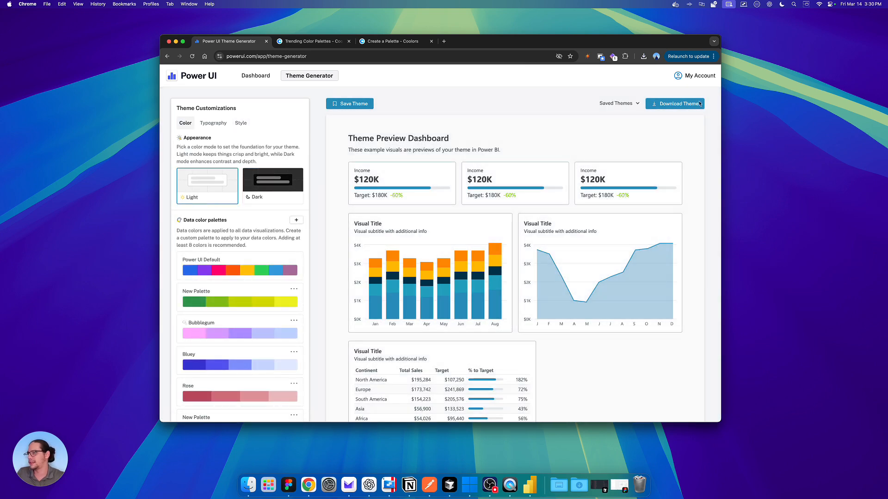
click(671, 104)
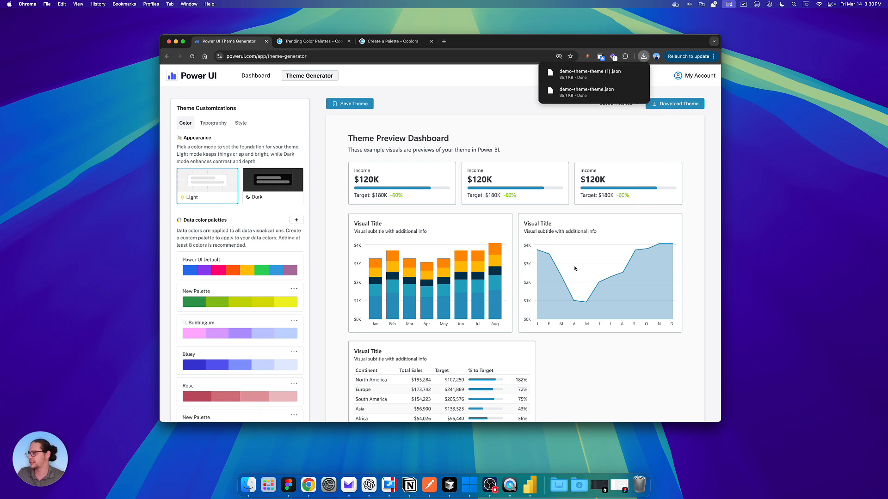
Switch to Power BI Desktop and apply demo-theme-theme (1).json from Downloads to the report
key(ctrl+Right)
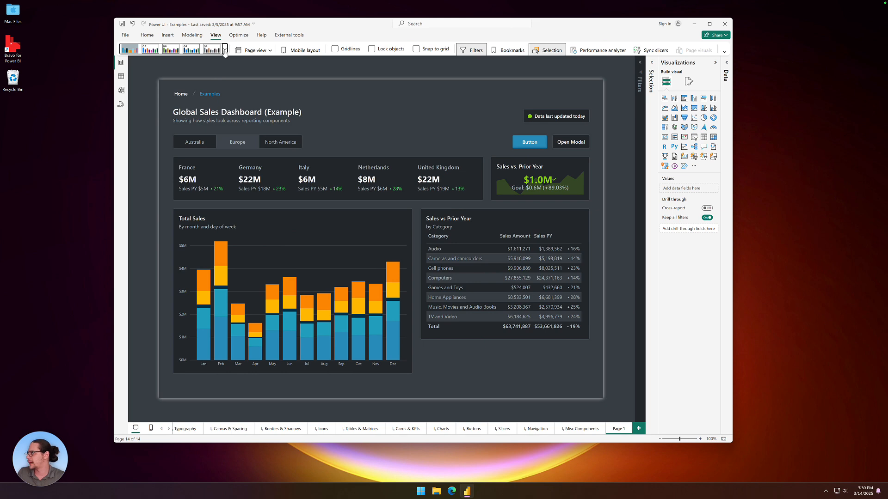
click(224, 50)
click(160, 264)
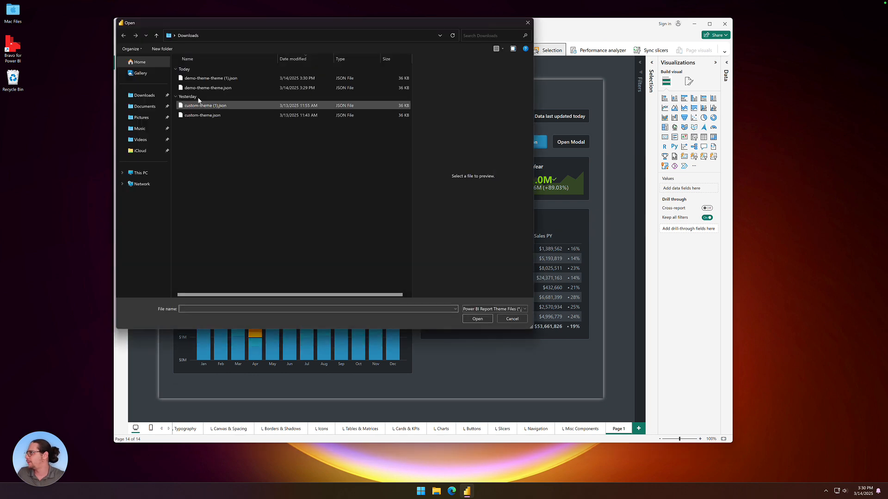
click(200, 77)
click(479, 319)
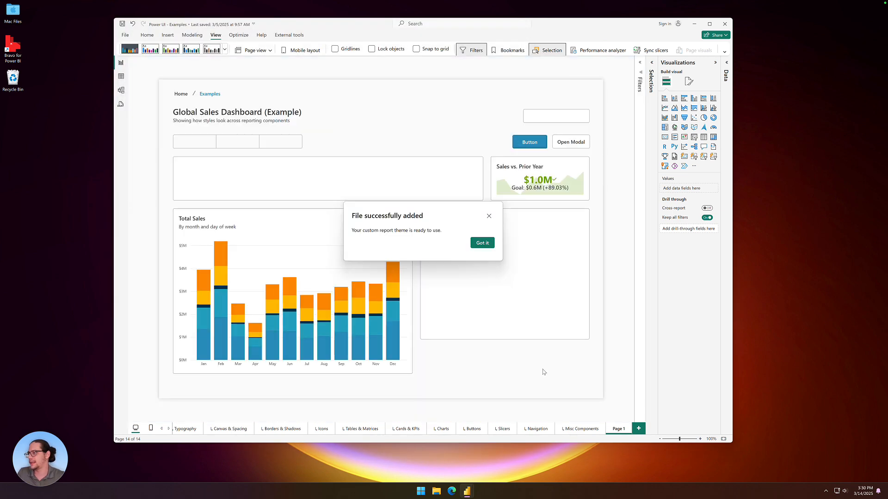
click(482, 242)
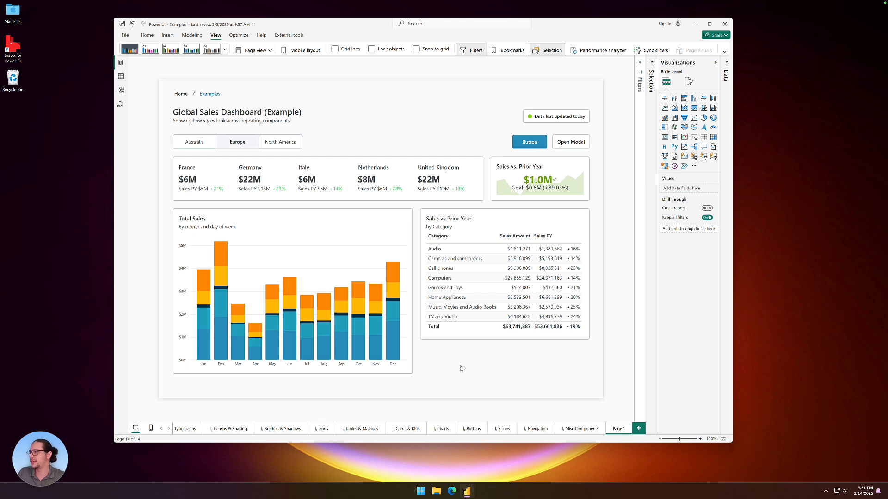
Go back to the Theme Generator in Chrome and save the current configuration to the saved Demo Theme
key(ctrl+Left)
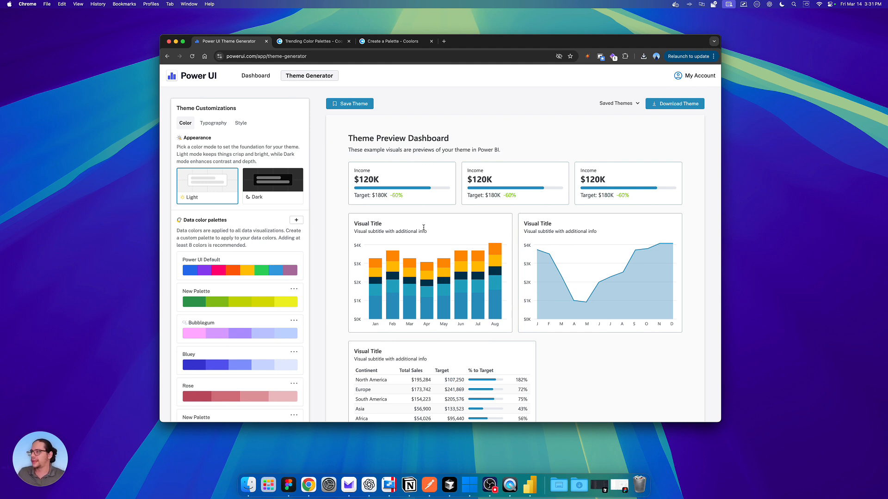
click(611, 105)
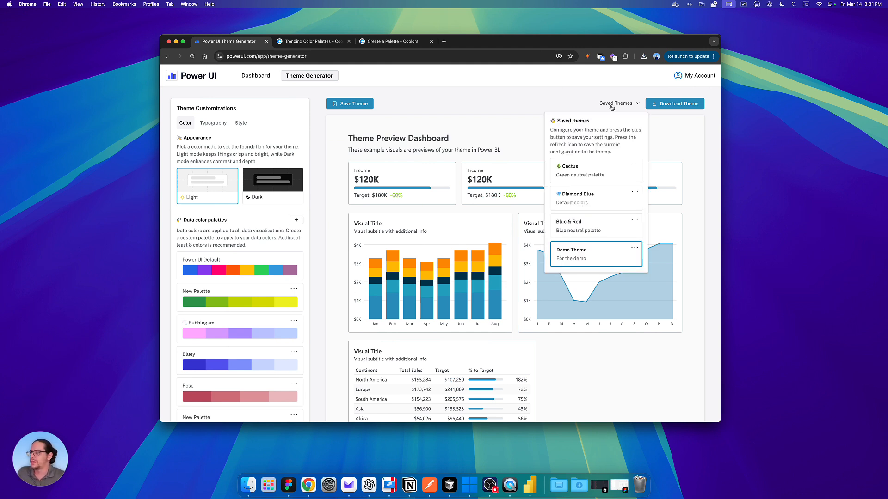
click(635, 248)
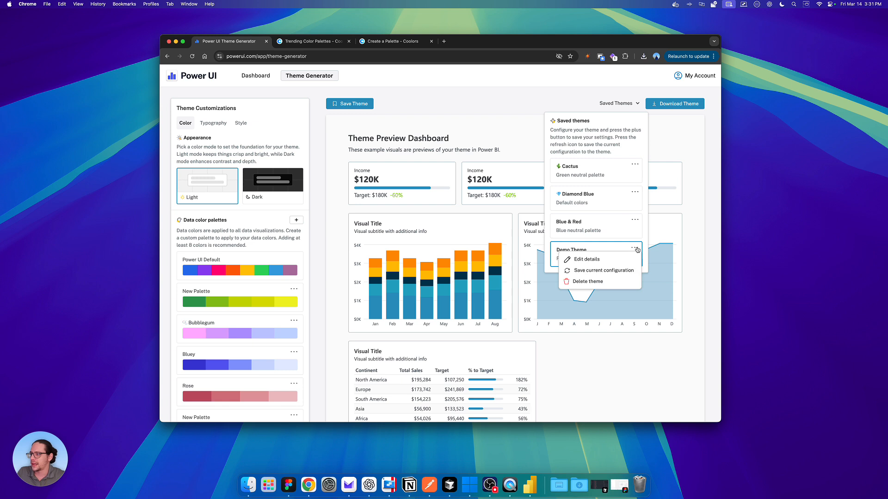
click(599, 272)
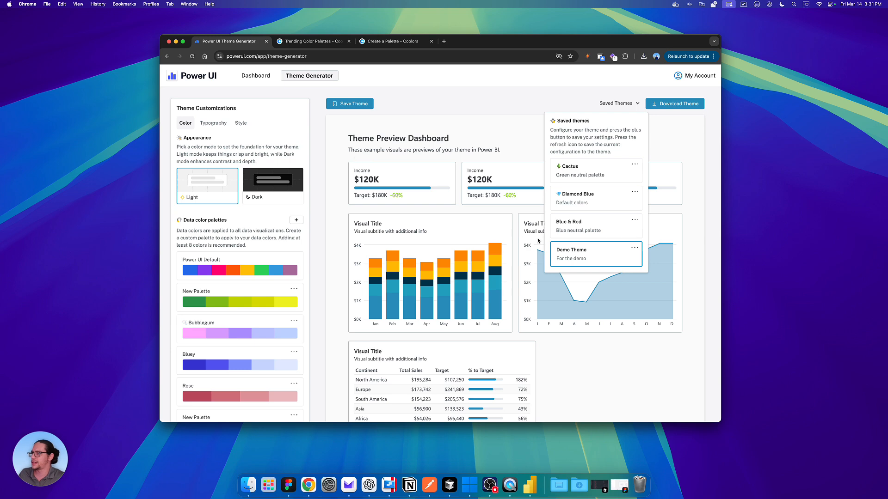
Preview the saved themes Blue & Red and Diamond Blue, reload Demo Theme and close the saved themes list
click(560, 226)
click(566, 207)
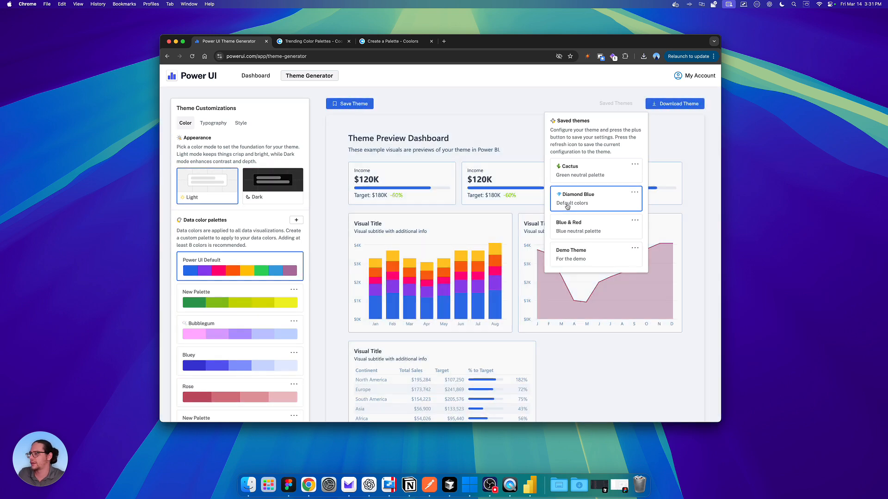
click(566, 259)
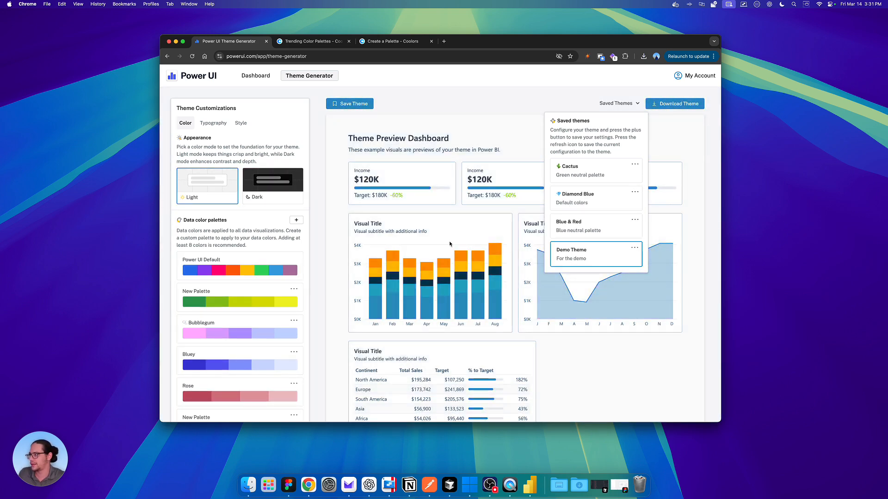
click(492, 130)
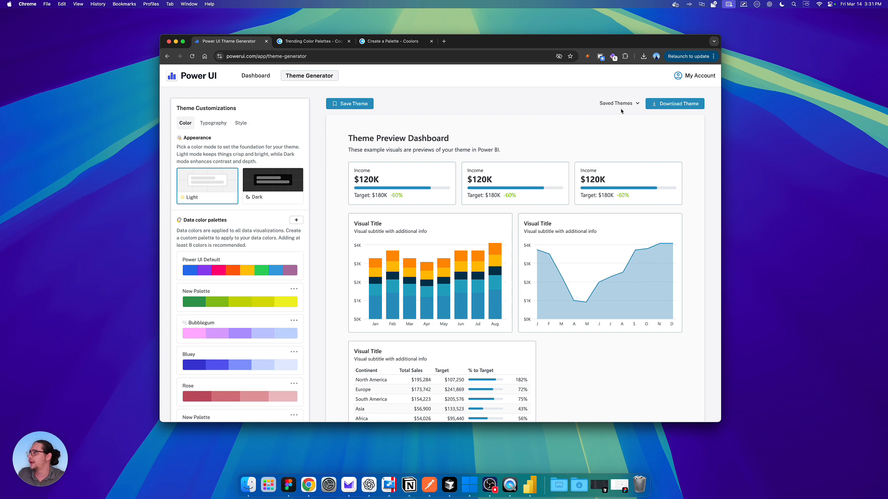
click(623, 106)
click(481, 134)
click(610, 104)
click(703, 96)
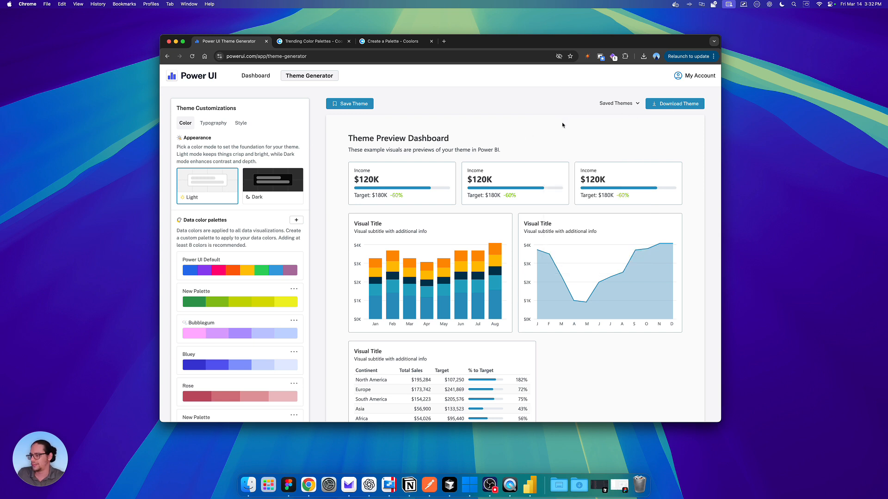
scroll(238, 251, down, 5)
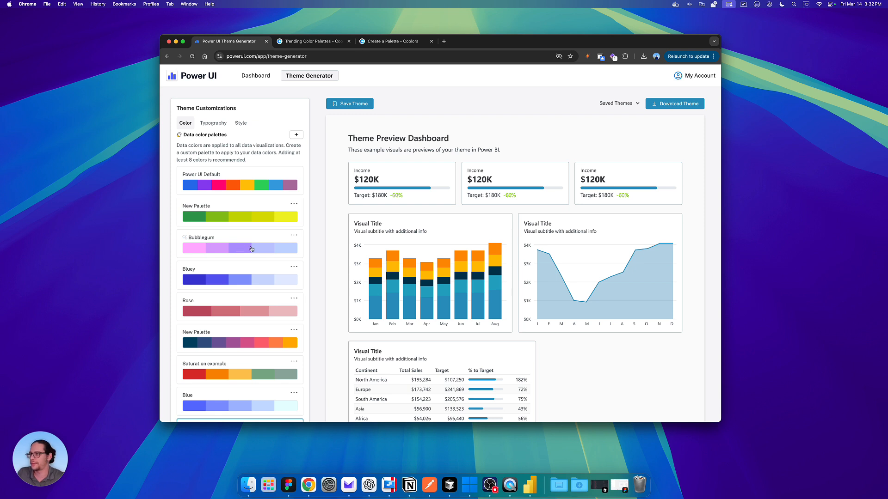
scroll(243, 251, up, 5)
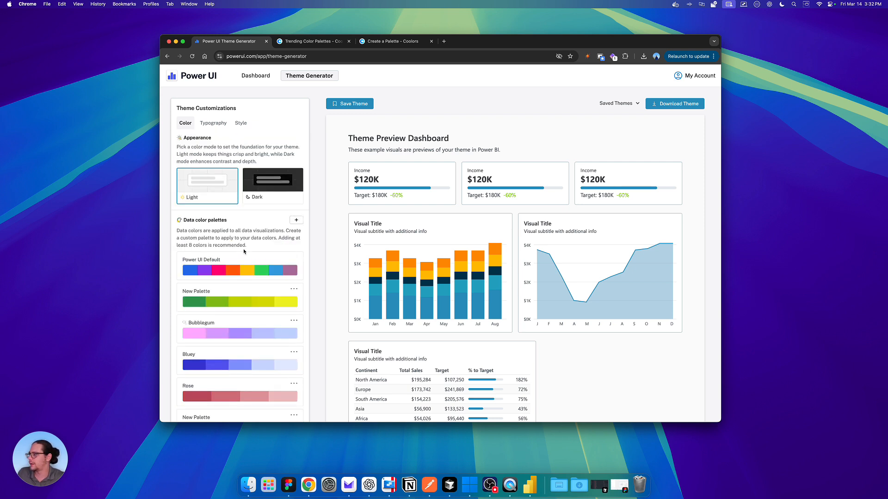